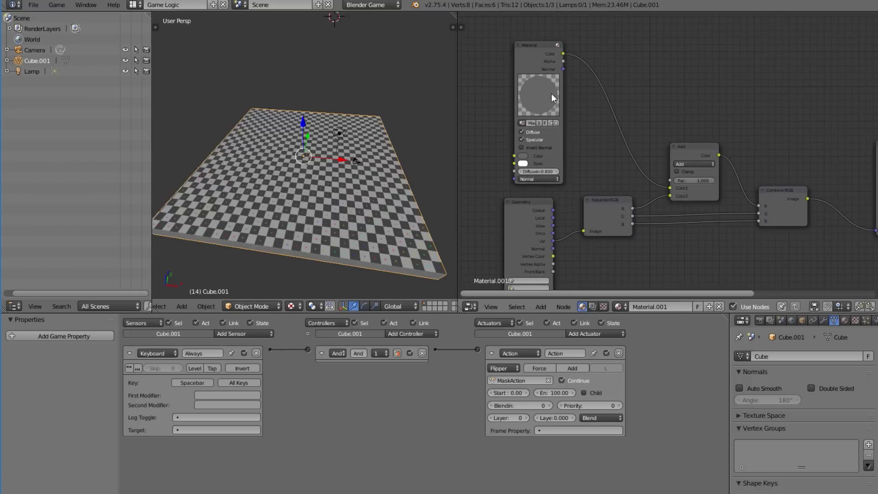
# Step: Examine the finished plane's material node setup and run the game engine to preview its checker texture
pyautogui.click(554, 99)
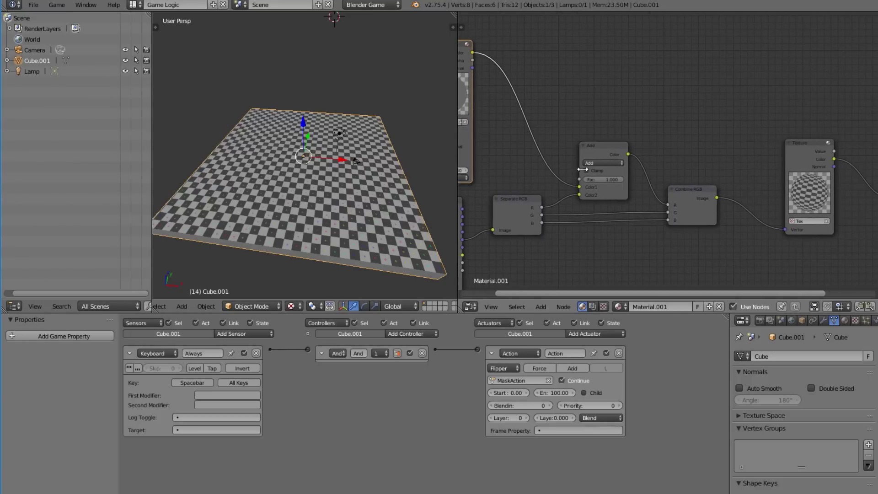
pyautogui.moveTo(726, 195); pyautogui.dragTo(699, 184, button='middle')
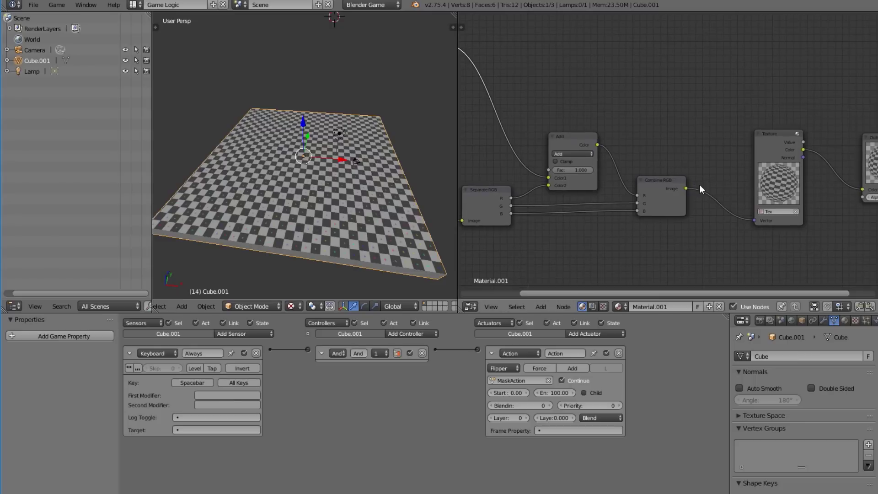
pyautogui.scroll(-2, 699, 184)
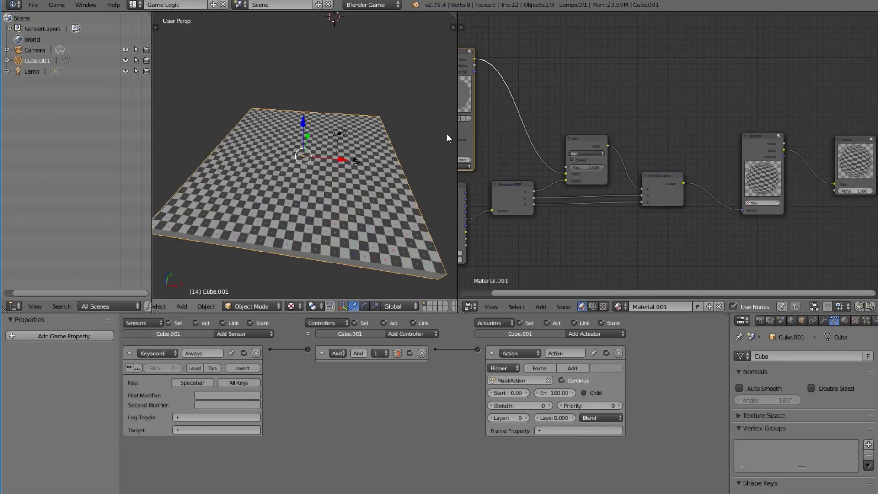
pyautogui.press('p')
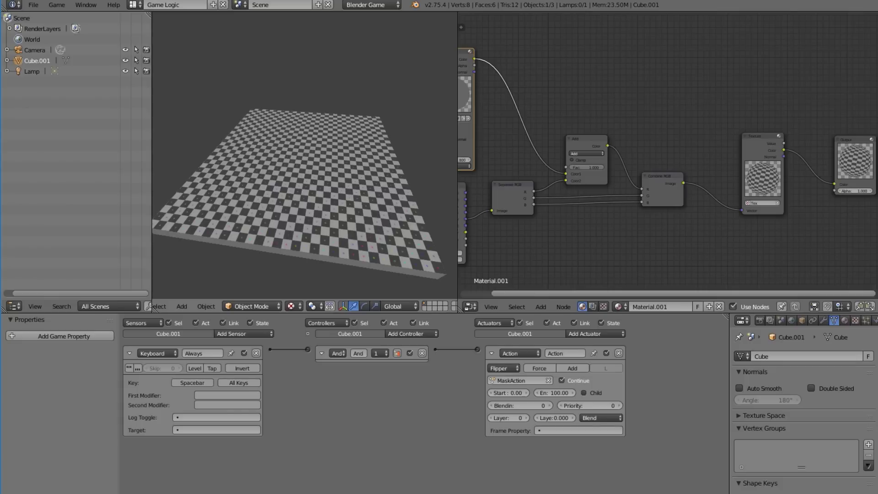
pyautogui.press('Escape')
# Step: Set the play mode of the plane's Action actuator to Property
pyautogui.click(510, 367)
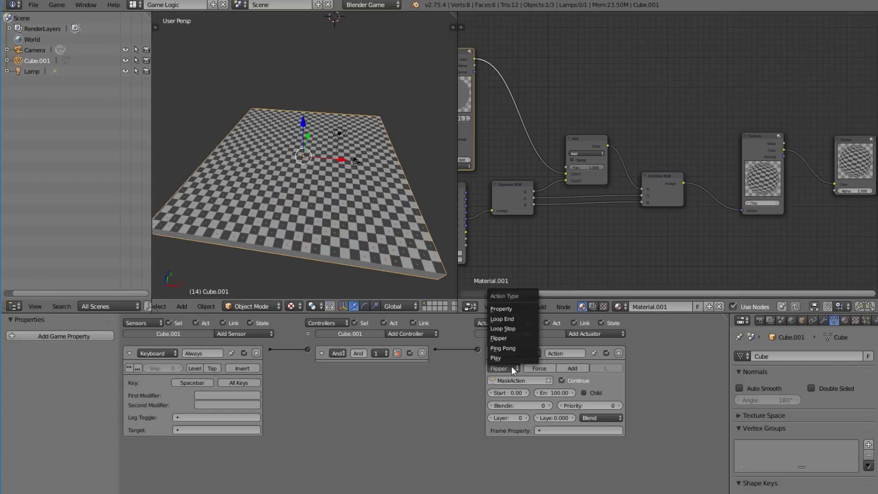
pyautogui.click(518, 304)
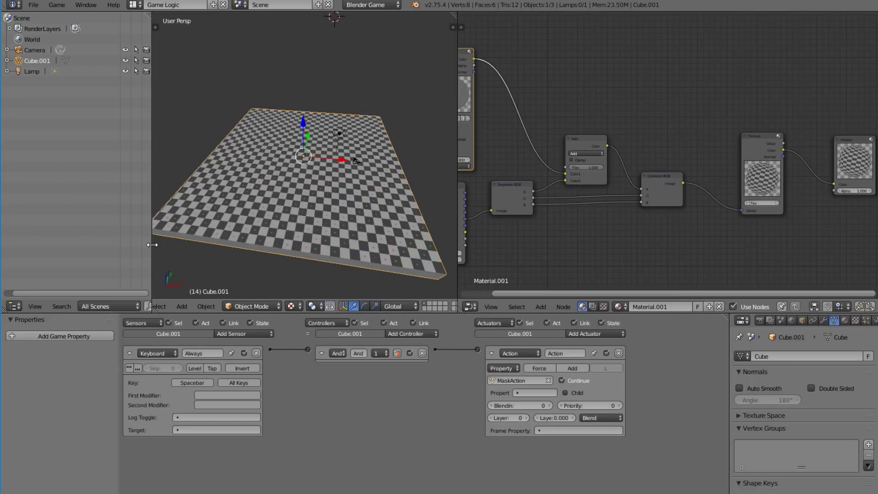
pyautogui.moveTo(285, 213); pyautogui.dragTo(250, 207, button='middle')
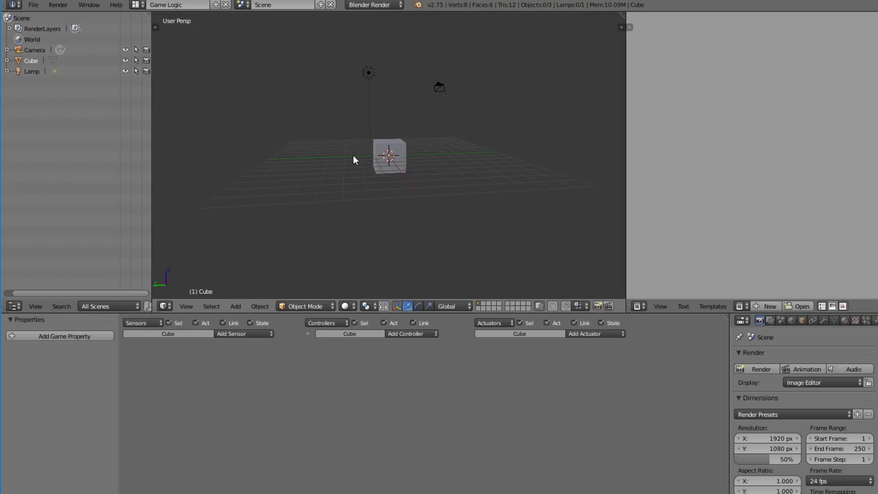
# Step: Widen the text editor area beside the 3D view and show the default cube's material settings
pyautogui.moveTo(353, 155); pyautogui.dragTo(310, 192, button='middle')
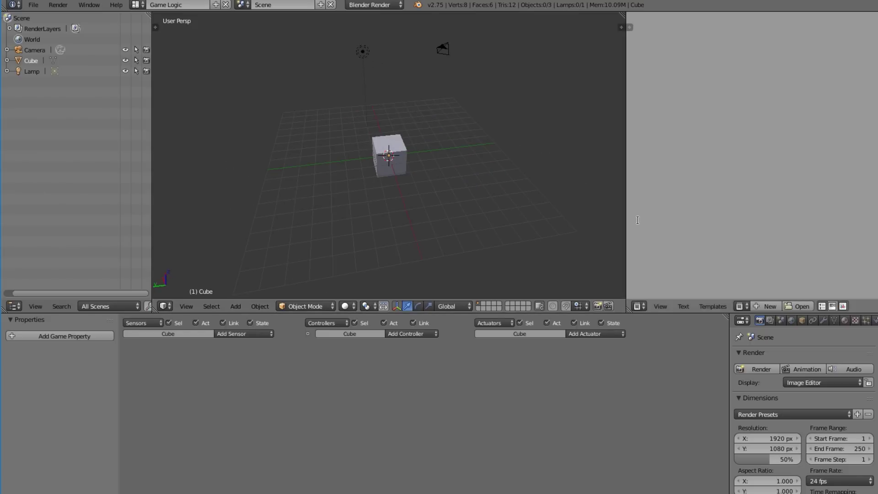
pyautogui.moveTo(626, 229); pyautogui.dragTo(580, 235)
pyautogui.click(844, 320)
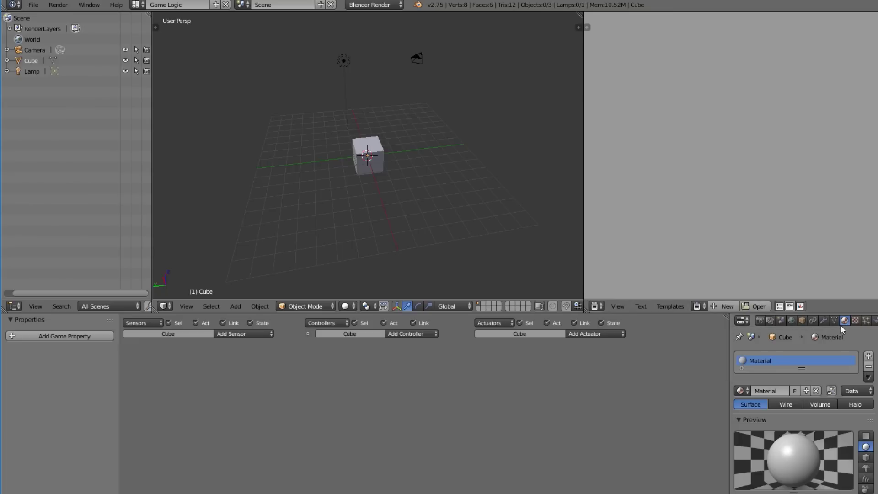
pyautogui.scroll(-2, 816, 413)
pyautogui.scroll(2, 815, 413)
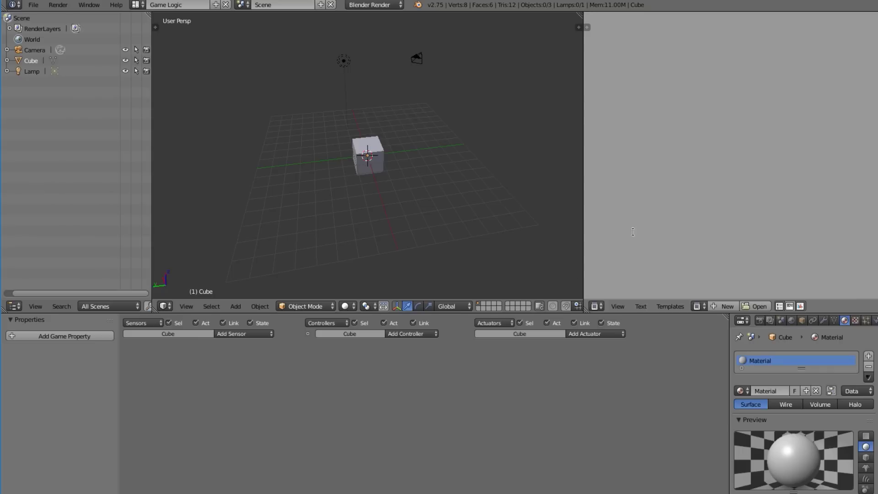
# Step: Add a second material slot to the cube and create a new material in it named mask
pyautogui.click(868, 357)
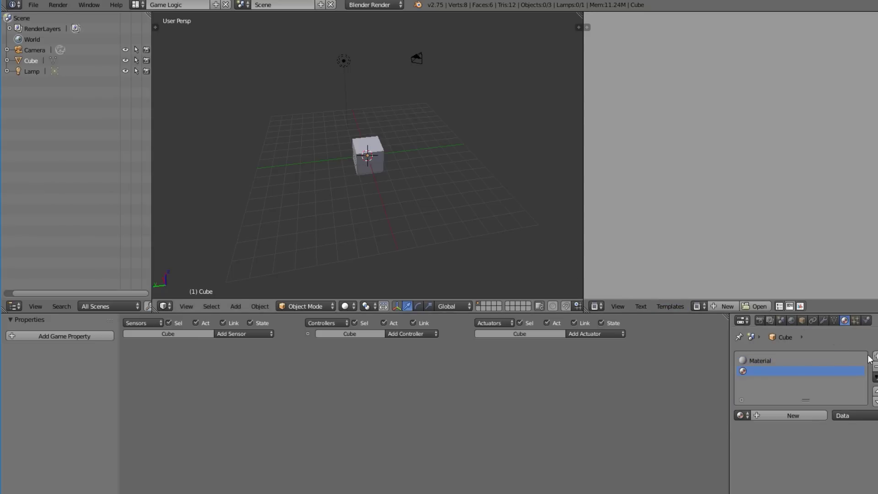
pyautogui.click(783, 416)
pyautogui.click(779, 414)
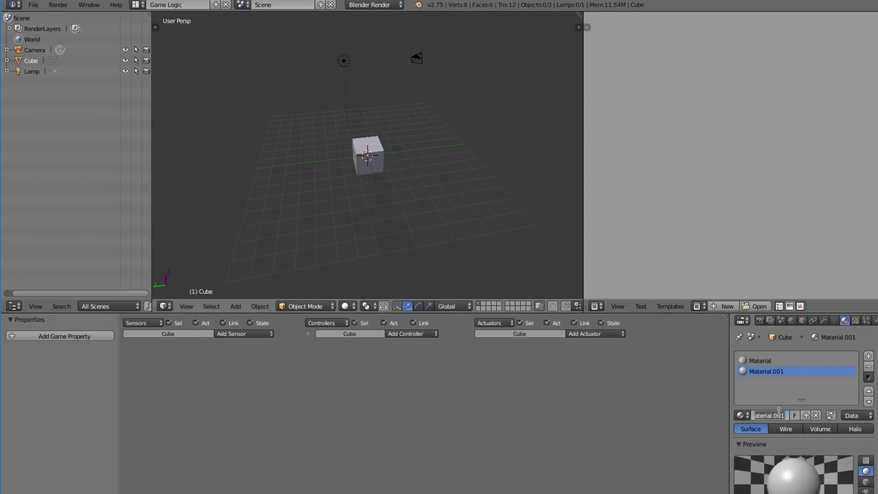
pyautogui.write('mask')
pyautogui.press('Return')
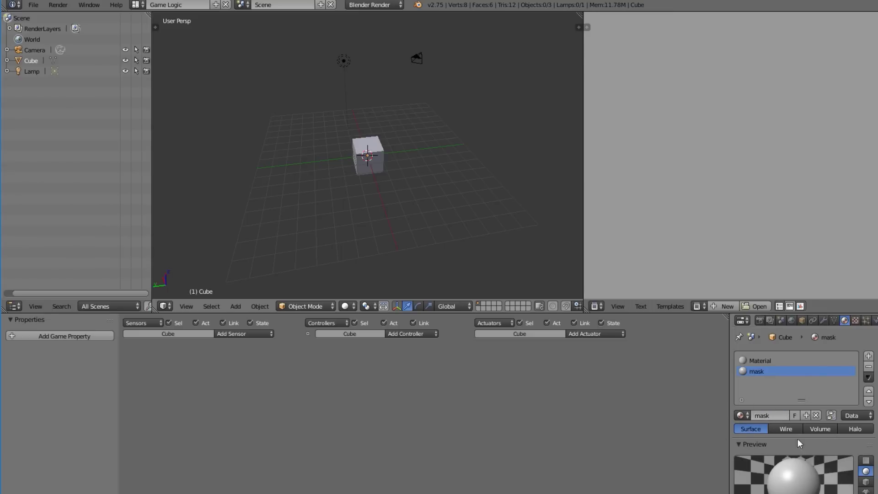
# Step: Set the mask material's shading Emit value to 2.00
pyautogui.scroll(-2, 785, 391)
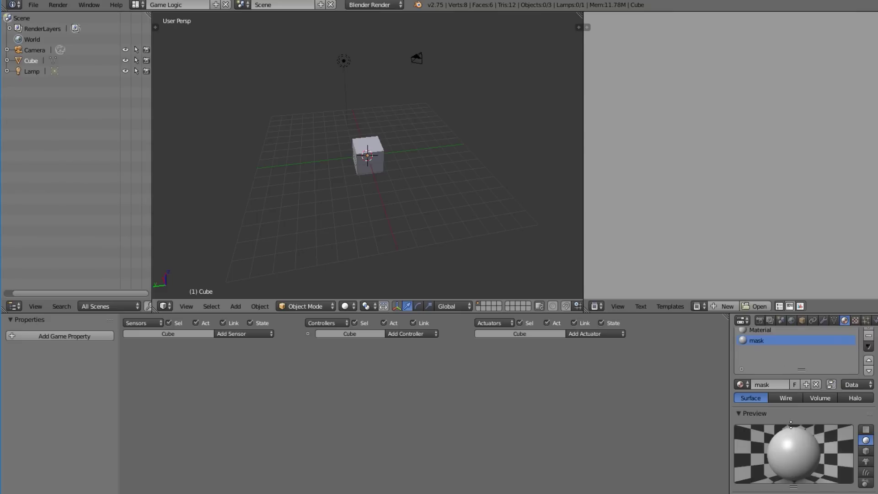
pyautogui.scroll(-4, 795, 425)
pyautogui.scroll(-3, 794, 434)
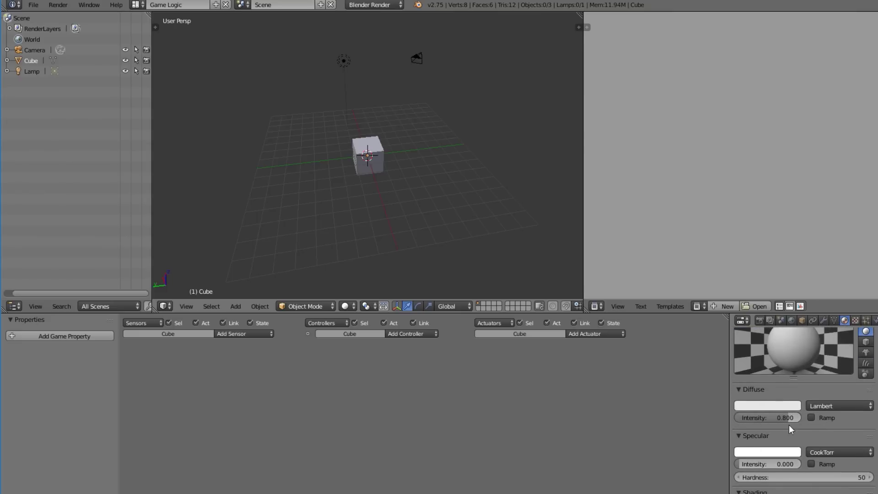
pyautogui.scroll(-1, 822, 448)
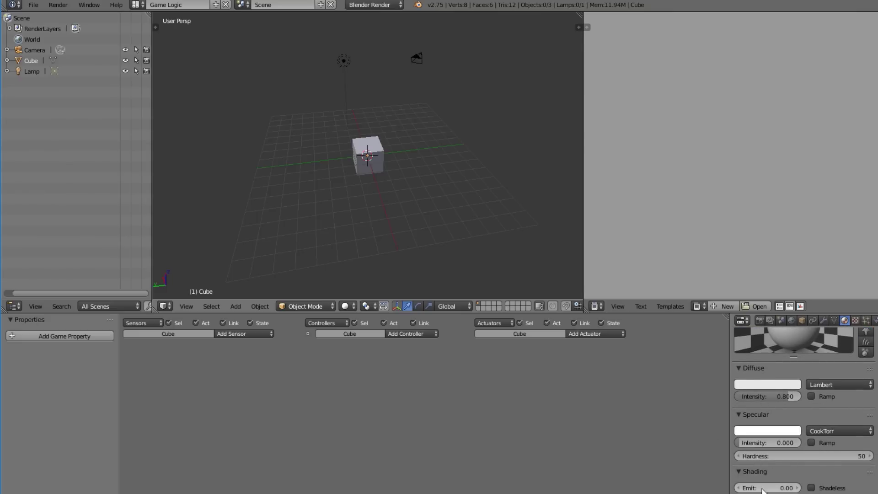
pyautogui.click(776, 488)
pyautogui.write('1')
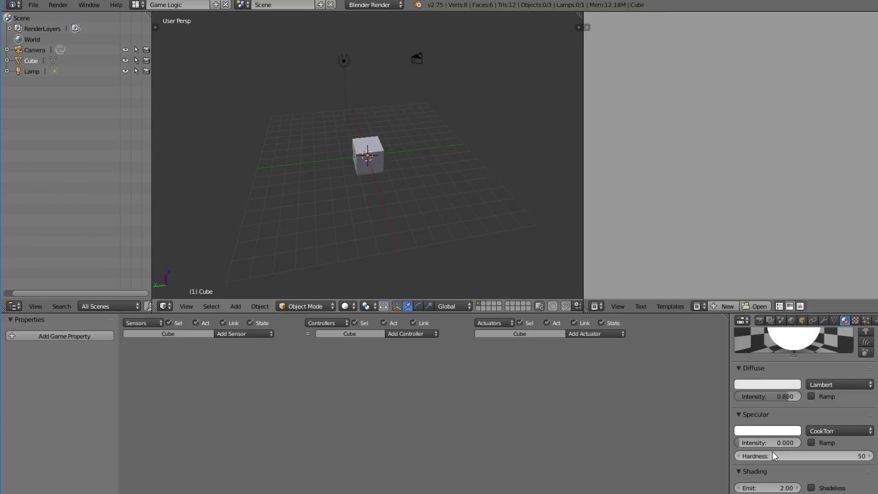
pyautogui.scroll(3, 777, 455)
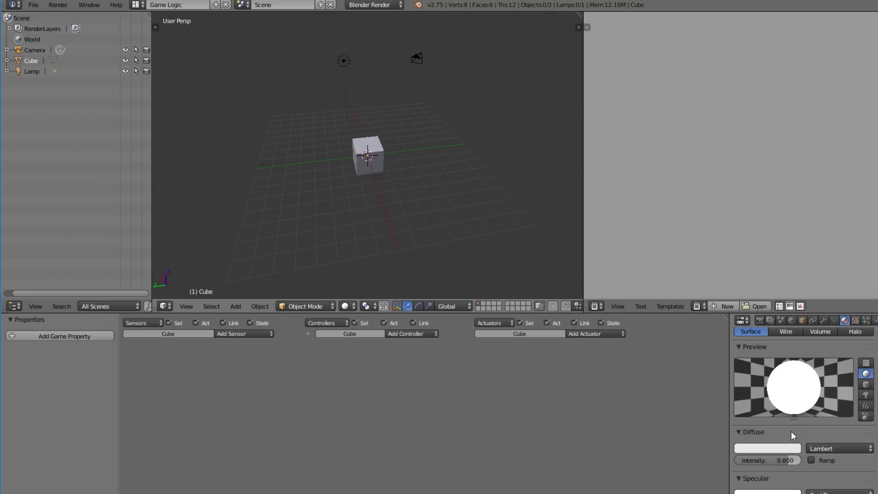
# Step: Split a narrow strip off the lower part of the 3D view and turn it into a Timeline
pyautogui.click(766, 448)
pyautogui.click(772, 448)
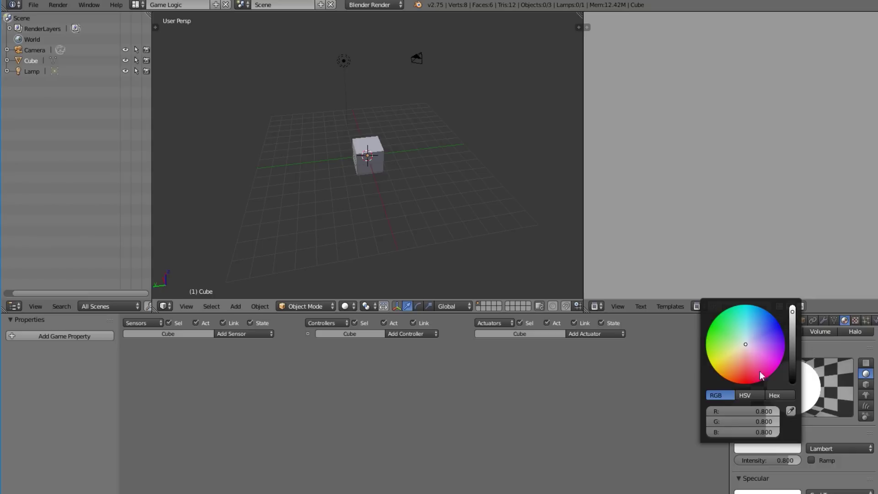
pyautogui.moveTo(153, 309); pyautogui.dragTo(153, 273)
pyautogui.click(162, 306)
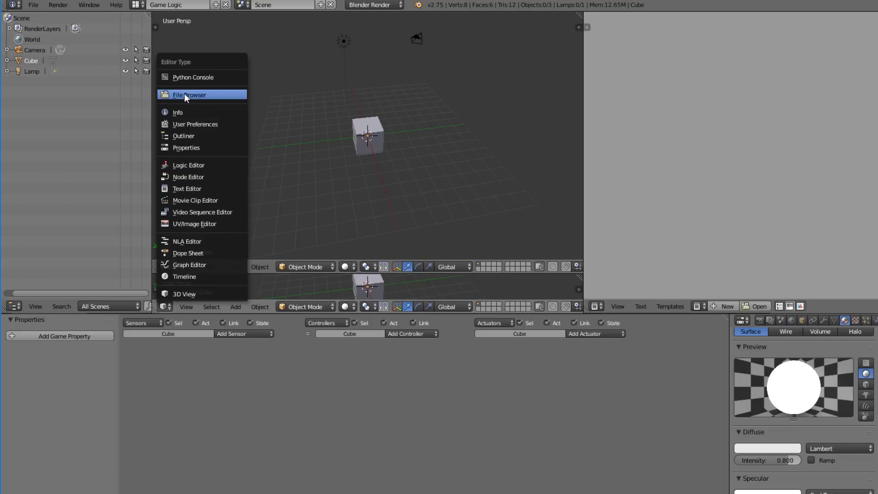
pyautogui.click(205, 276)
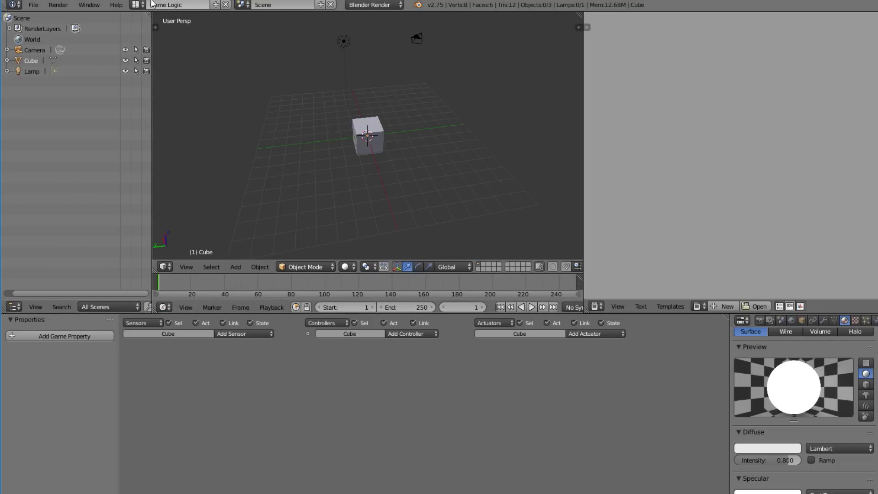
pyautogui.click(138, 5)
pyautogui.click(146, 51)
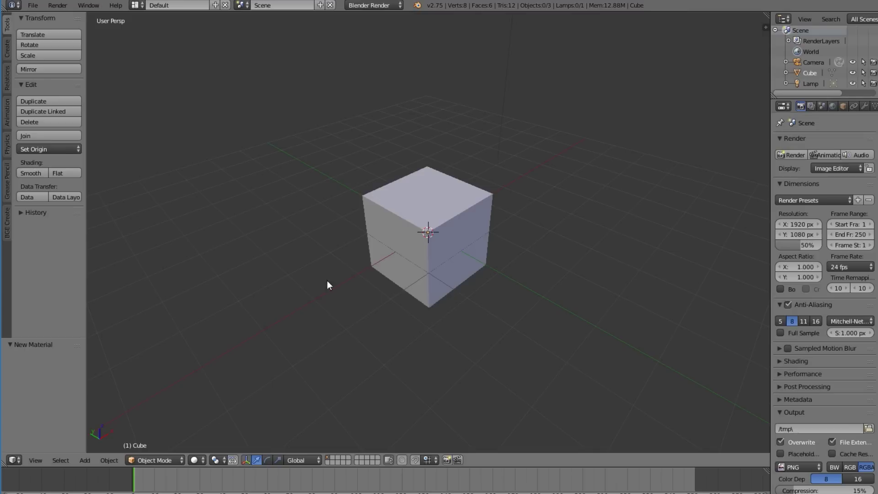
pyautogui.click(137, 5)
pyautogui.click(168, 61)
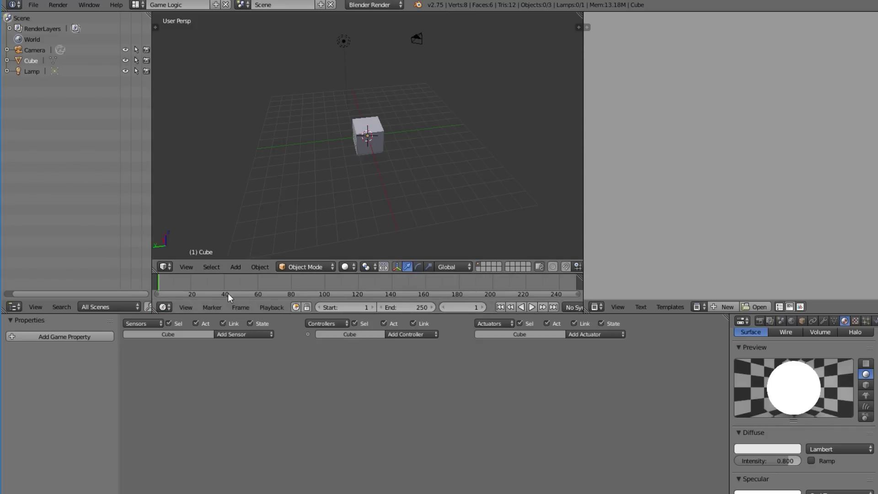
# Step: Set the mask material's diffuse colour to black and keyframe it at frame 1
pyautogui.click(785, 449)
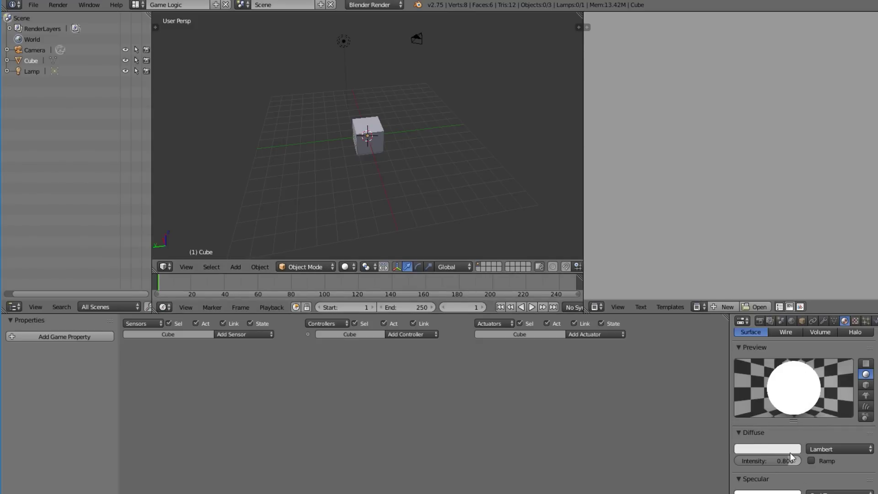
pyautogui.click(789, 450)
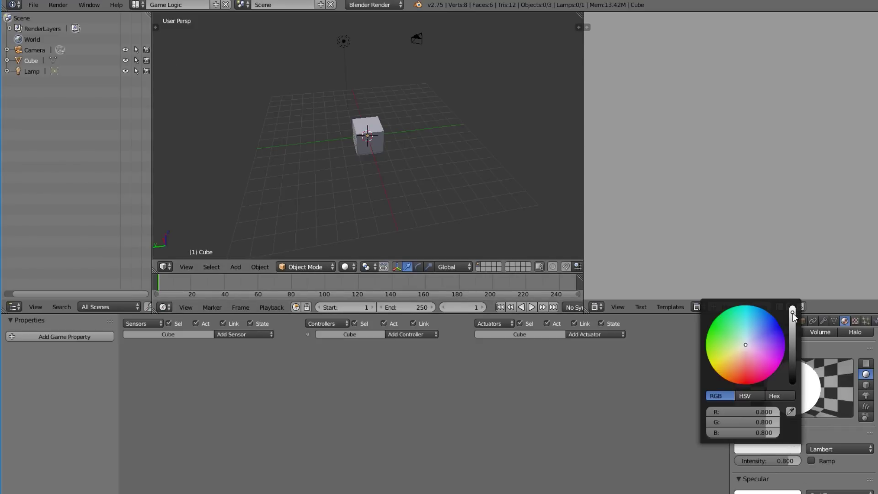
pyautogui.moveTo(791, 313); pyautogui.dragTo(792, 383)
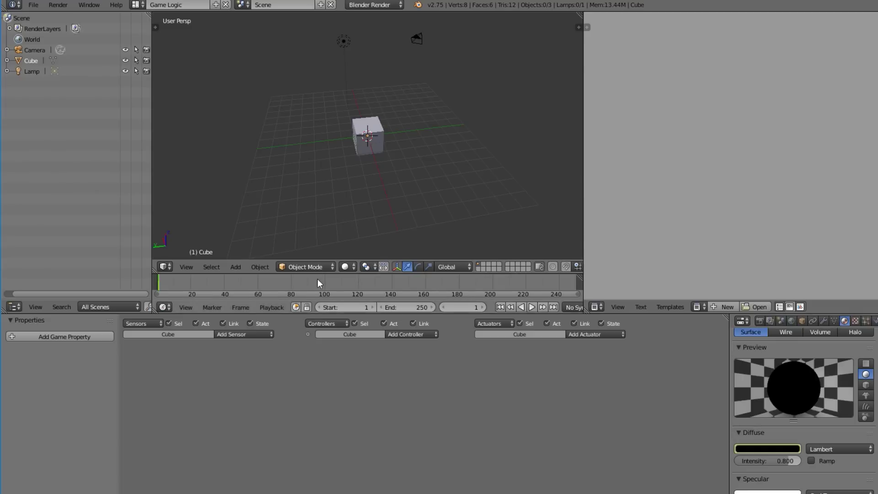
# Step: Move to frame 100, set the mask material's diffuse colour to white and keyframe it there
pyautogui.moveTo(259, 284); pyautogui.dragTo(324, 291)
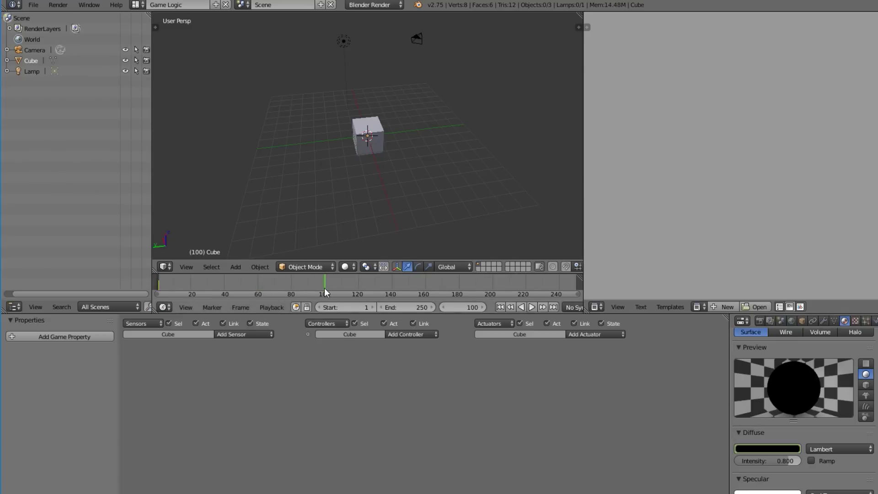
pyautogui.click(779, 449)
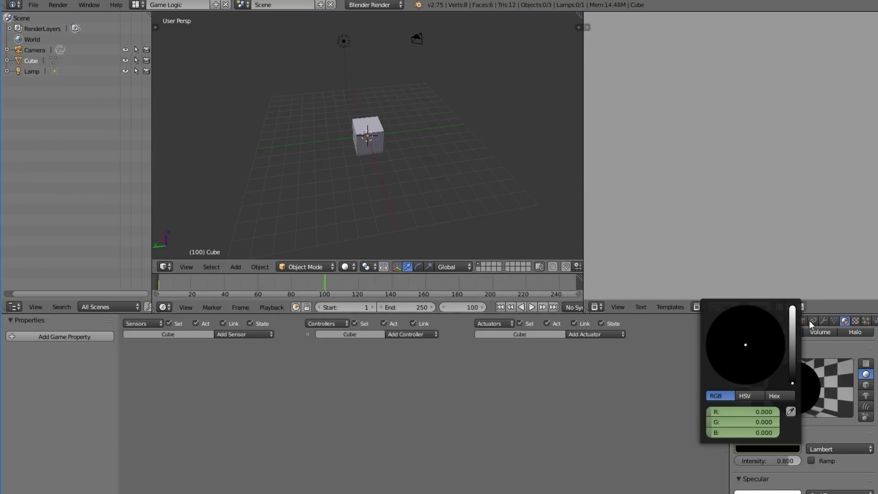
pyautogui.moveTo(795, 352); pyautogui.dragTo(793, 307)
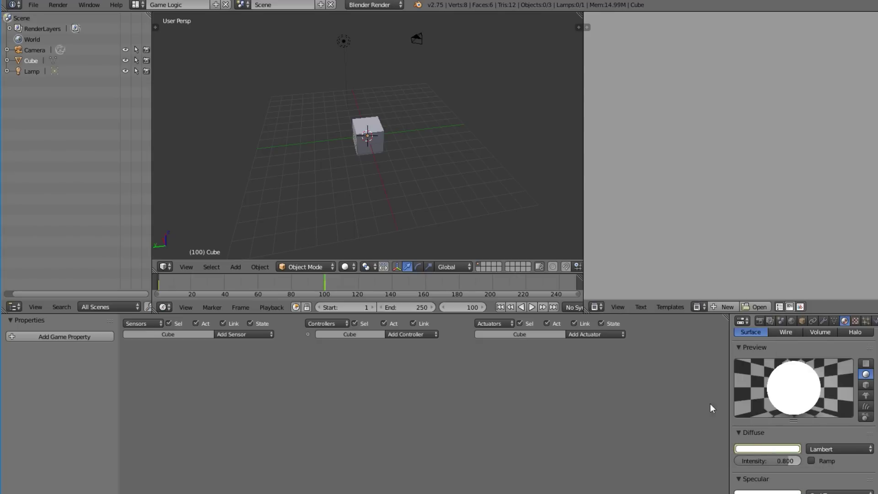
pyautogui.moveTo(305, 282); pyautogui.dragTo(326, 280)
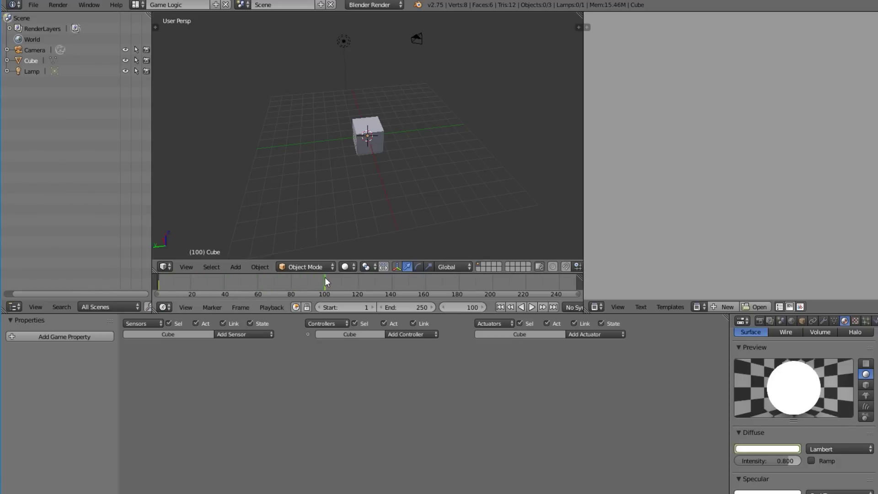
pyautogui.keyDown('ctrl'); pyautogui.scroll(3, 339, 278); pyautogui.keyUp('ctrl')
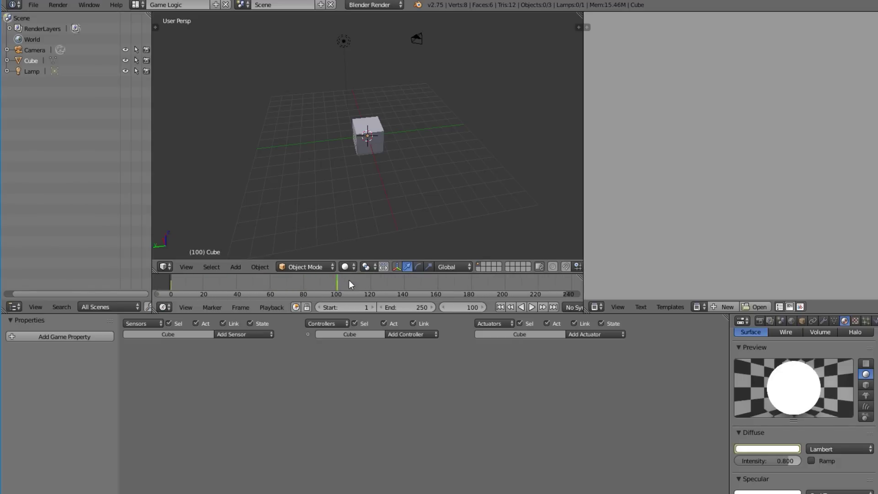
pyautogui.keyDown('ctrl'); pyautogui.scroll(8, 335, 284); pyautogui.keyUp('ctrl')
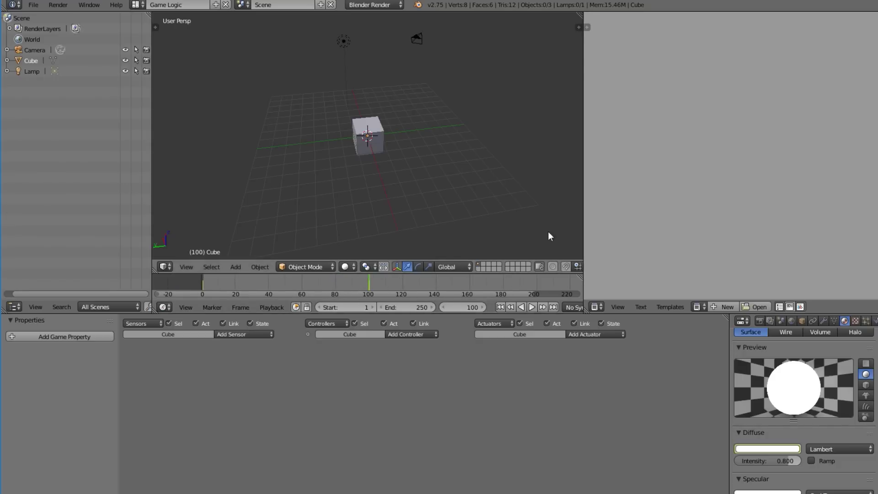
# Step: Select the cube's first material slot, turn the text editor into a Node Editor, widen it and hide its sidebar
pyautogui.scroll(5, 763, 365)
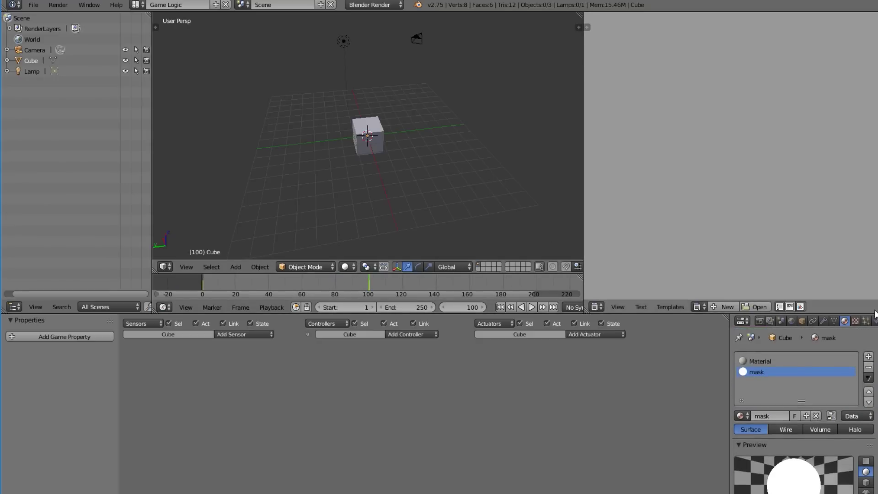
pyautogui.click(764, 362)
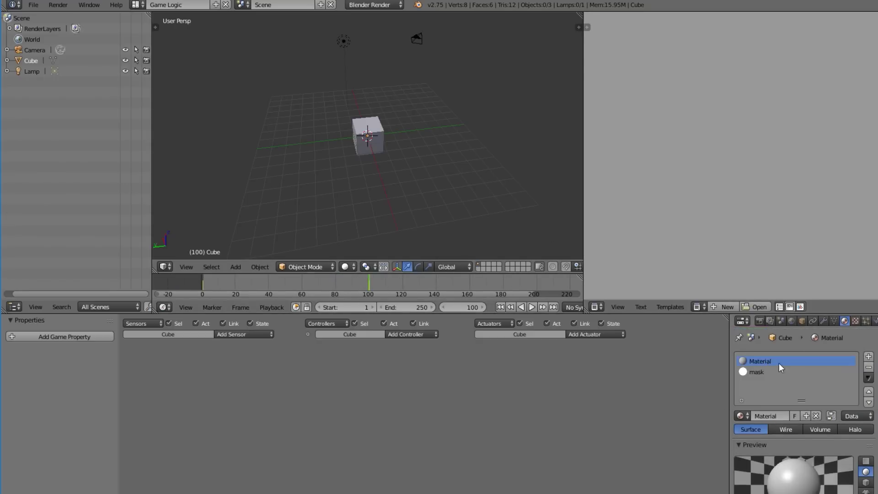
pyautogui.click(596, 306)
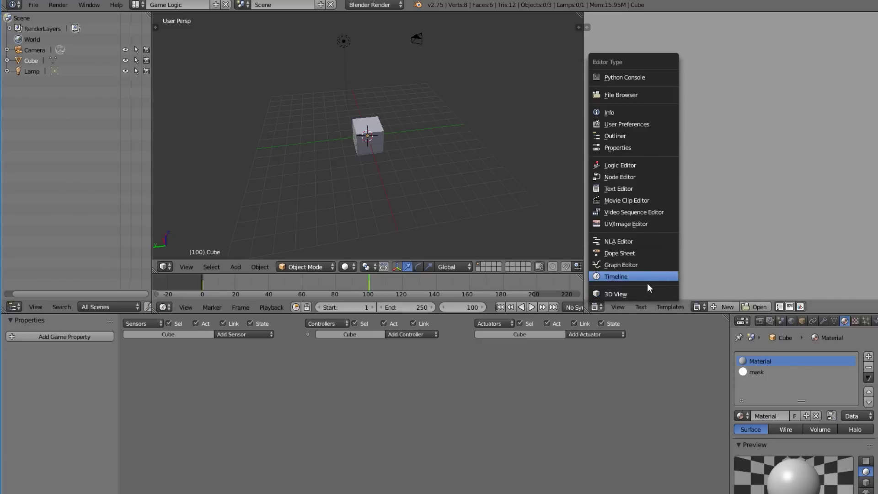
pyautogui.click(634, 175)
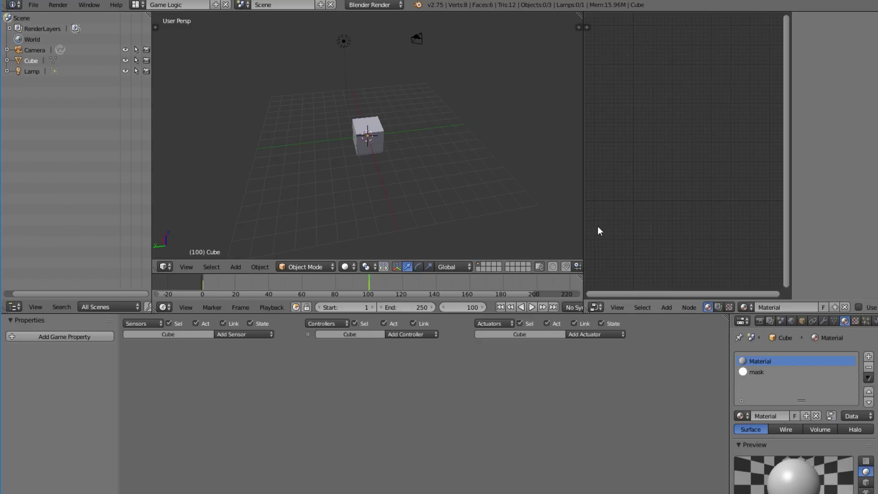
pyautogui.moveTo(583, 233); pyautogui.dragTo(544, 232)
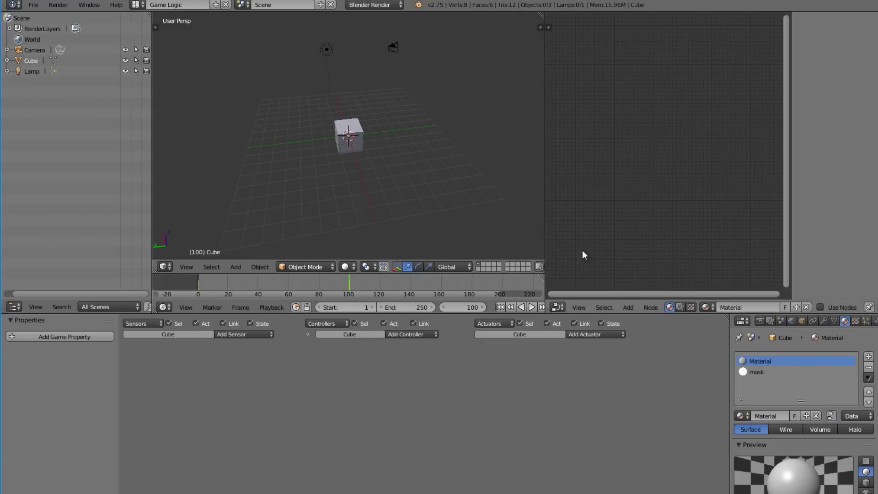
pyautogui.press('n')
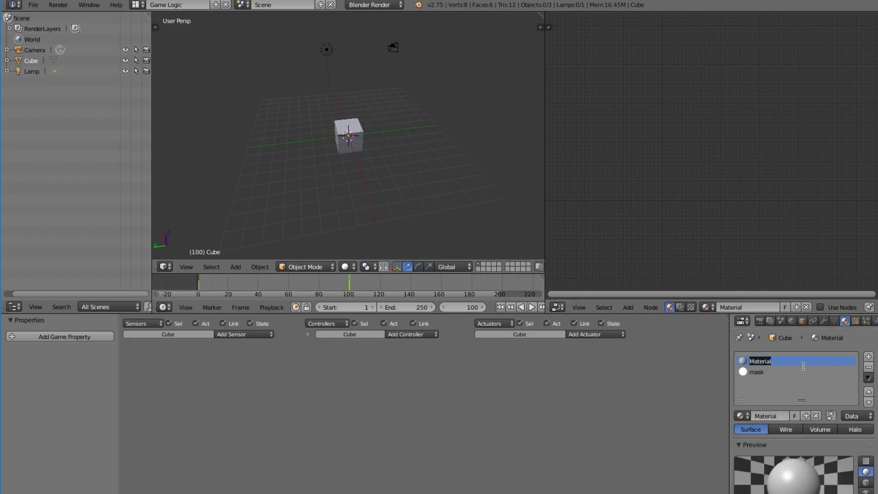
# Step: Enable nodes for the selected material and move the Material node farther away from the Output node
pyautogui.click(820, 307)
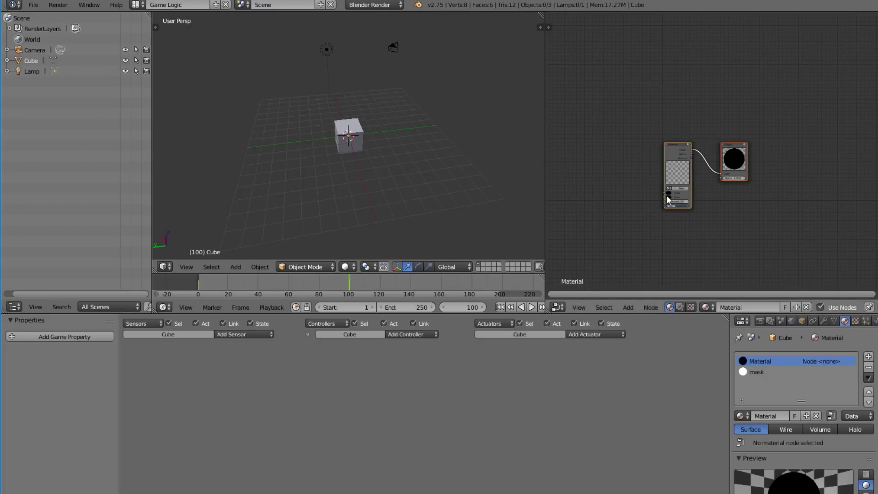
pyautogui.scroll(3, 668, 261)
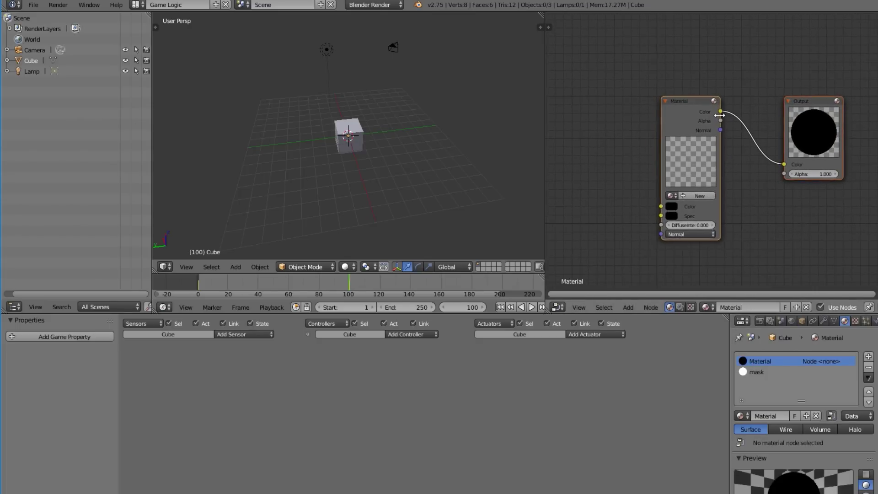
pyautogui.moveTo(686, 158); pyautogui.dragTo(650, 148)
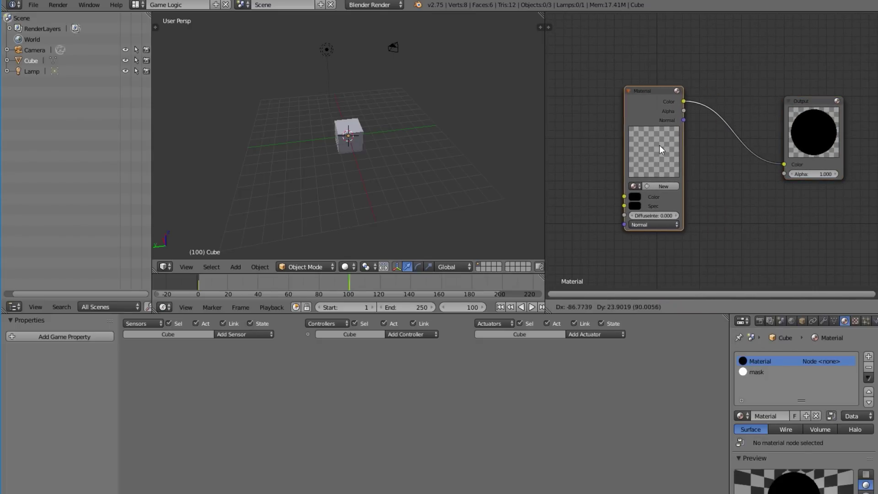
# Step: Switch the render engine to Blender Game
pyautogui.click(370, 5)
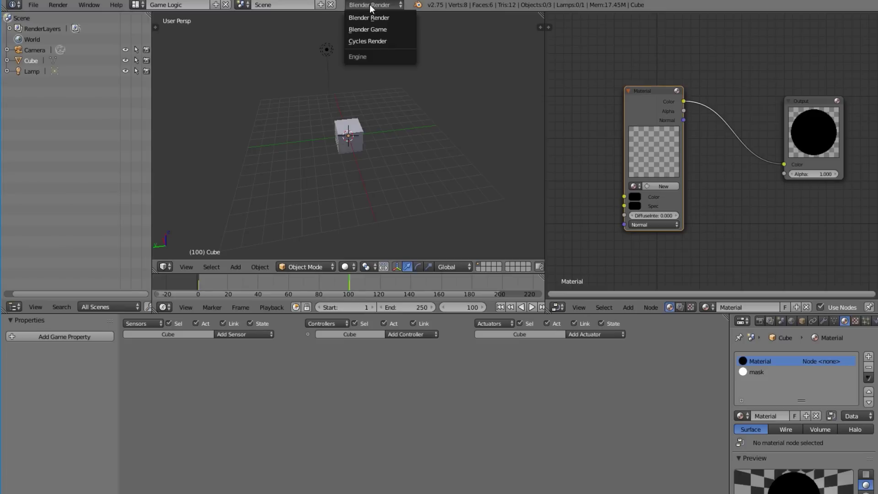
pyautogui.click(391, 28)
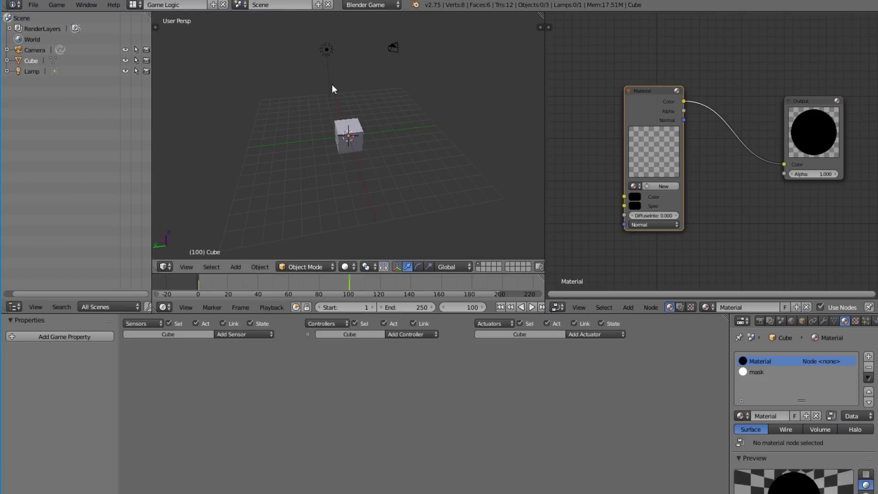
pyautogui.click(365, 5)
pyautogui.click(367, 4)
pyautogui.click(396, 29)
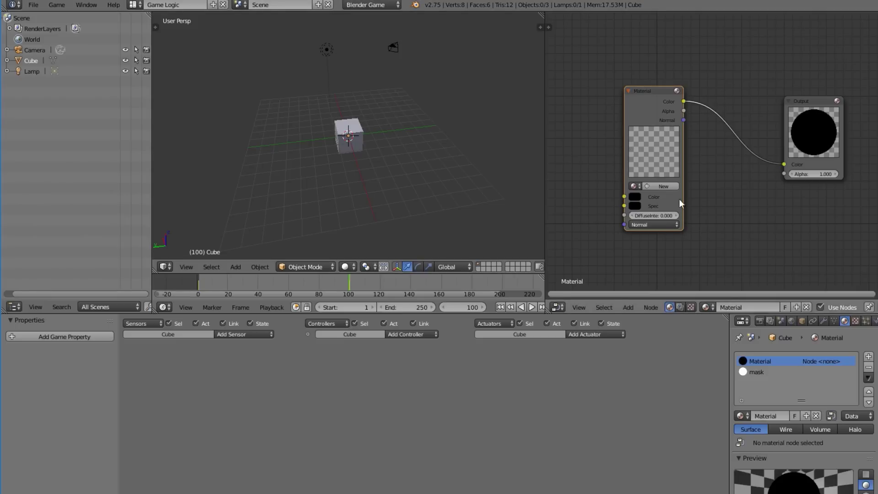
# Step: Assign the mask material to the Material node
pyautogui.moveTo(675, 177); pyautogui.dragTo(655, 164, button='middle')
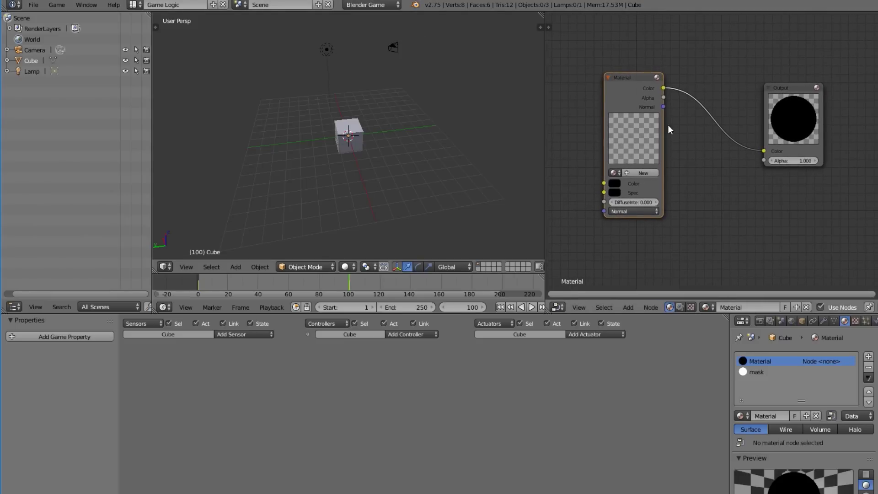
pyautogui.click(613, 173)
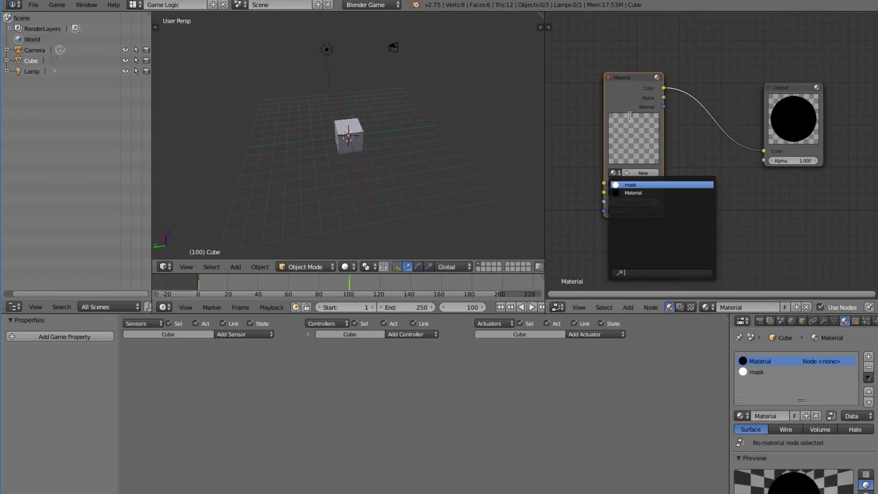
pyautogui.click(615, 173)
pyautogui.click(617, 185)
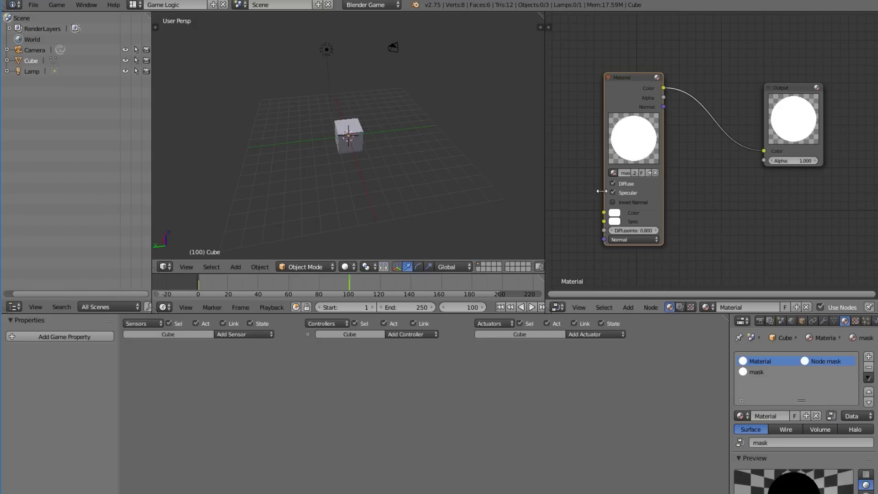
# Step: Display the 3D view with textured shading in GLSL material mode, and shift the Material node farther from the Output node
pyautogui.click(352, 268)
pyautogui.click(360, 220)
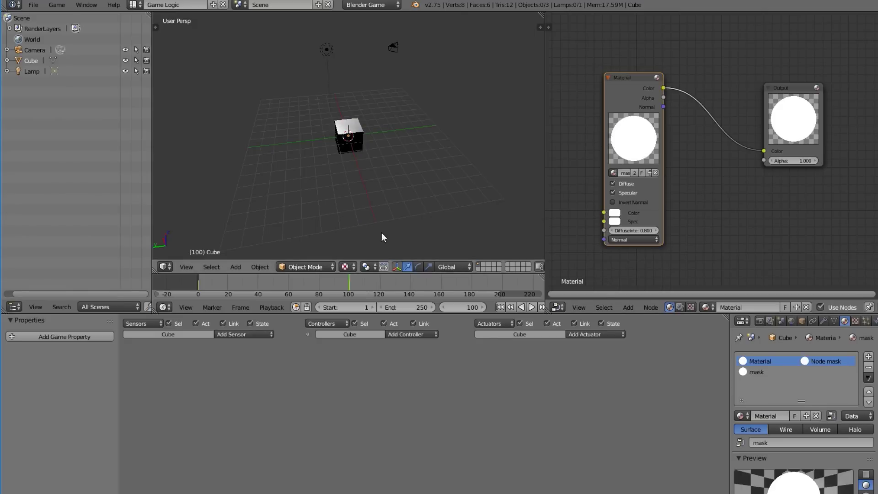
pyautogui.press('n')
pyautogui.scroll(-10, 498, 192)
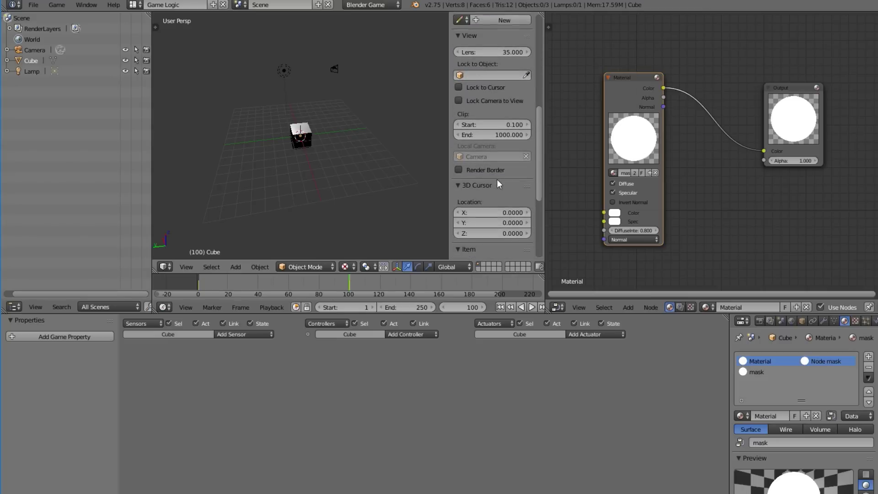
pyautogui.scroll(-5, 497, 192)
pyautogui.click(498, 204)
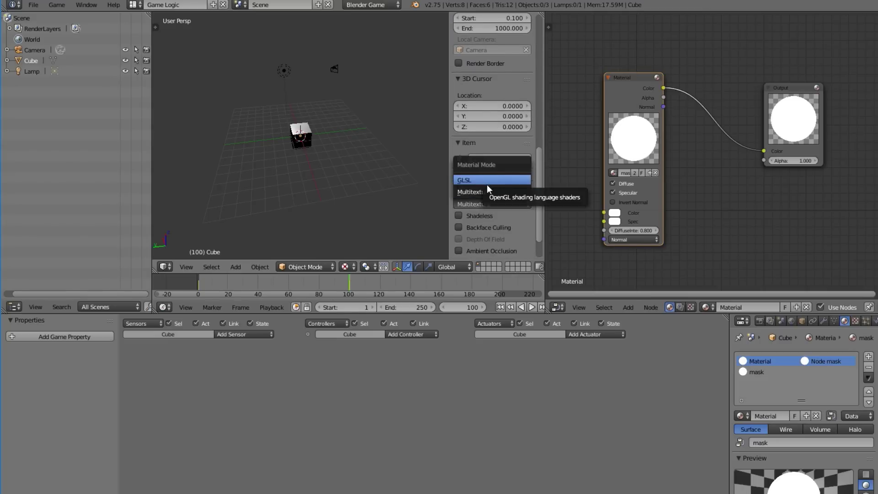
pyautogui.click(487, 182)
pyautogui.moveTo(656, 155); pyautogui.dragTo(661, 155, button='middle')
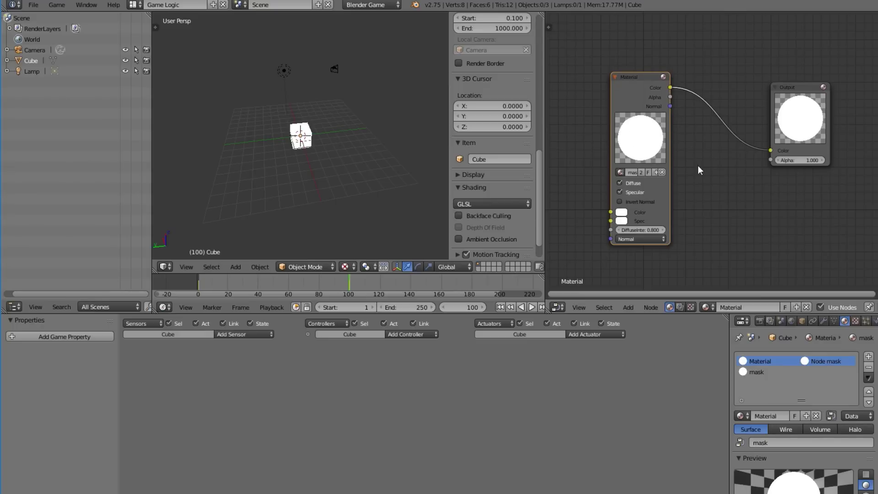
pyautogui.moveTo(647, 97); pyautogui.dragTo(624, 84)
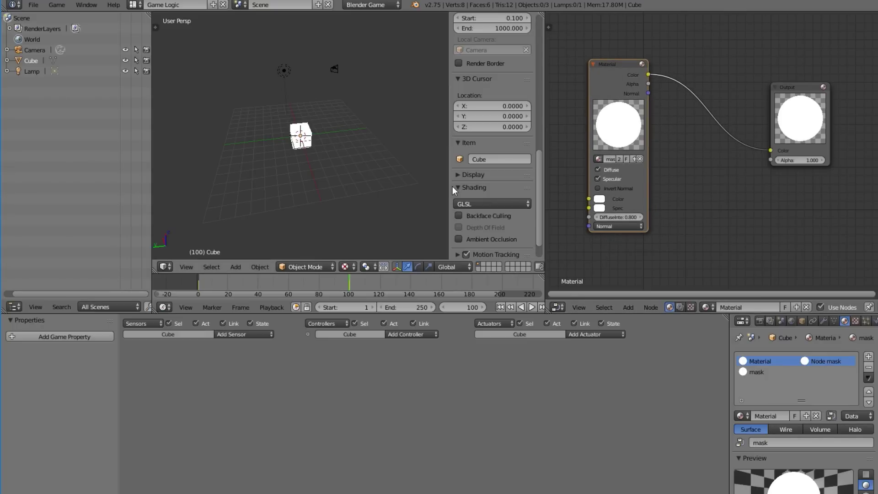
pyautogui.press('n')
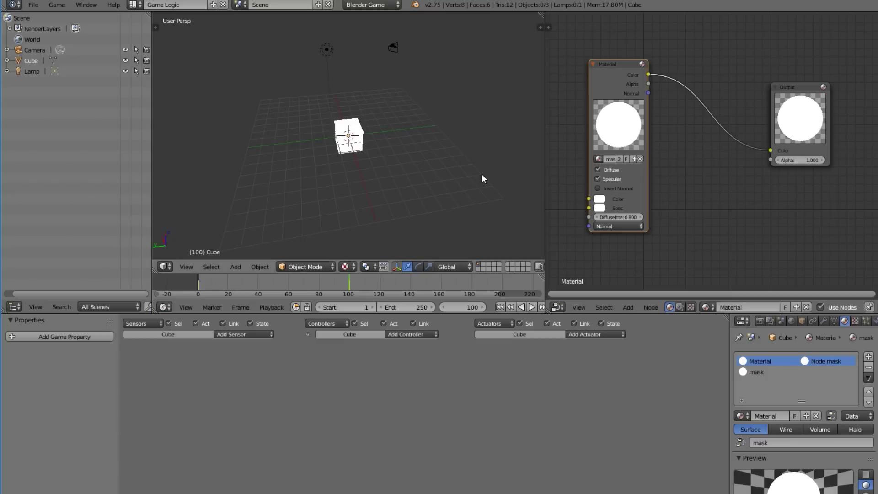
pyautogui.moveTo(371, 178); pyautogui.dragTo(451, 142, button='middle')
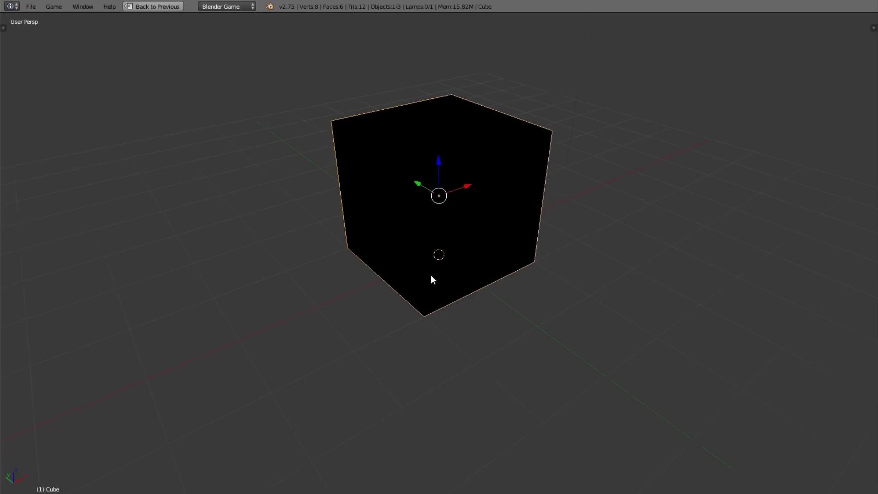
pyautogui.press('p')
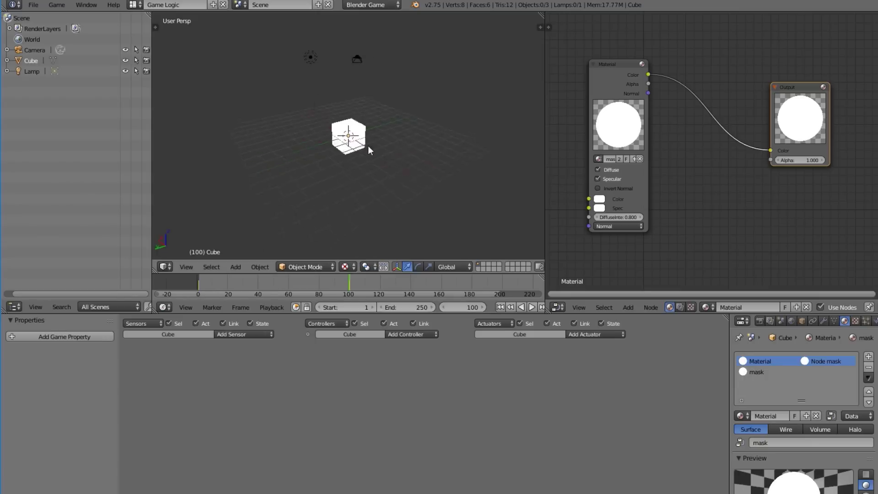
pyautogui.moveTo(369, 147); pyautogui.dragTo(328, 155, button='middle')
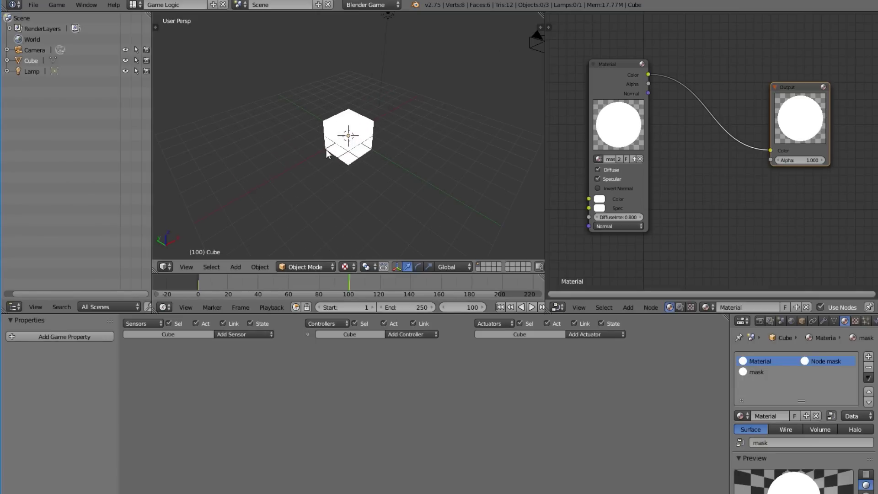
# Step: Give the cube a Keyboard sensor and an Action actuator and link them through an And controller
pyautogui.rightClick(349, 143)
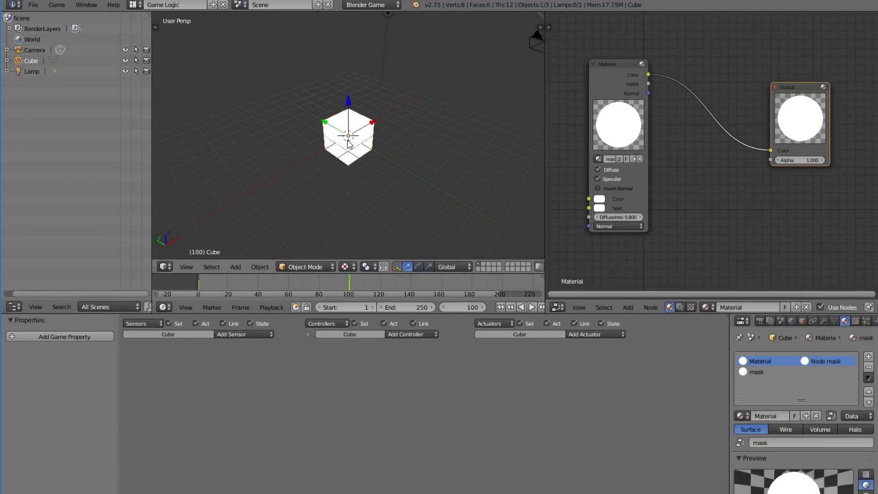
pyautogui.click(245, 333)
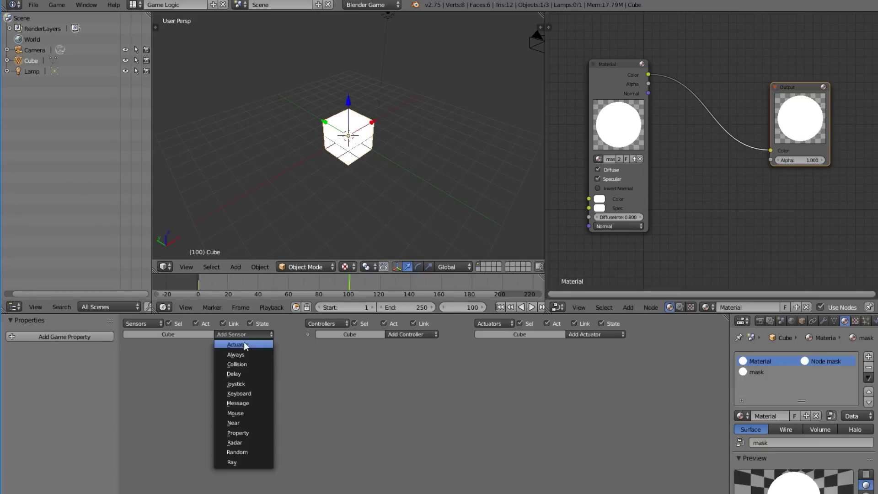
pyautogui.click(241, 393)
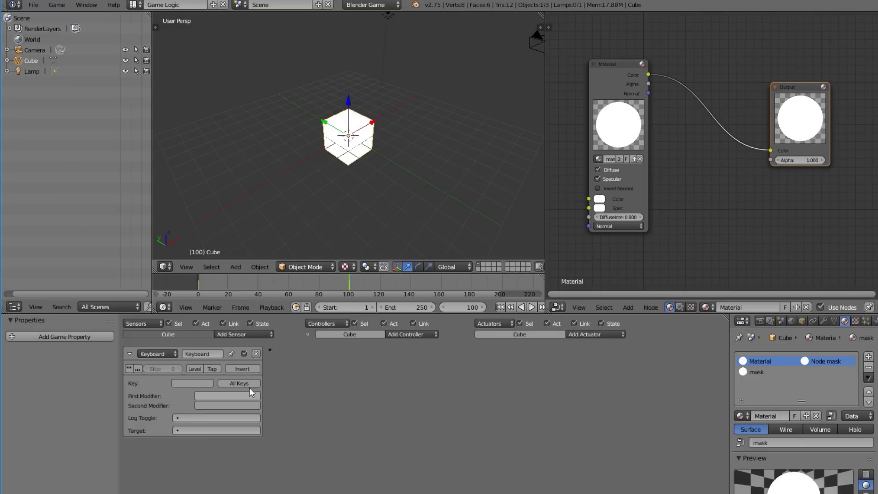
pyautogui.click(599, 334)
pyautogui.click(599, 346)
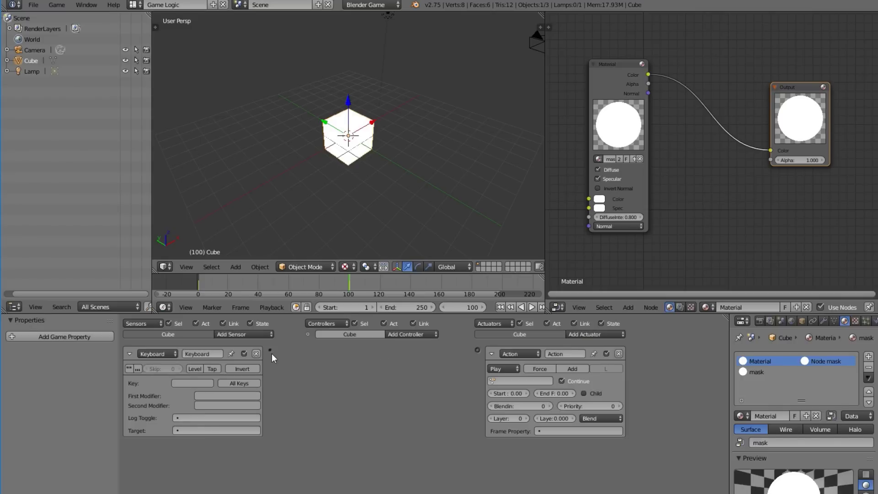
pyautogui.moveTo(301, 361); pyautogui.dragTo(477, 349)
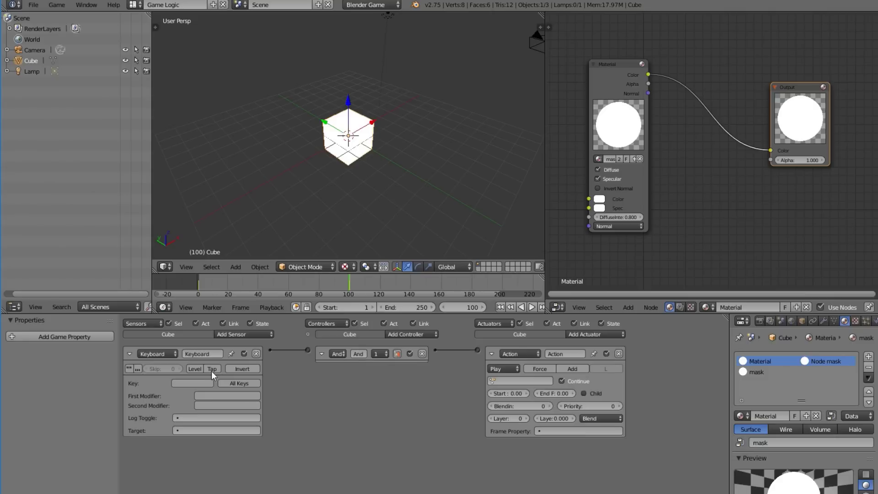
# Step: Set the Keyboard sensor's key to Spacebar and make the Action actuator play maskAction with end frame 100
pyautogui.click(204, 386)
pyautogui.press('space')
pyautogui.click(514, 378)
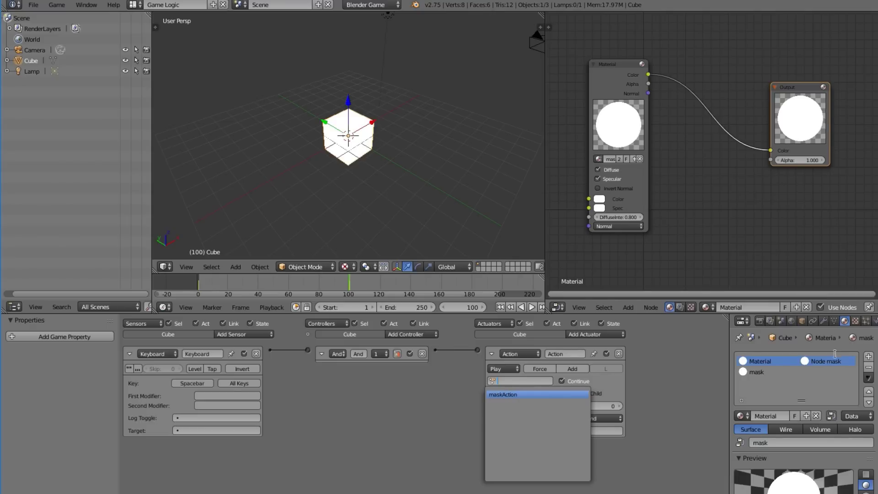
pyautogui.click(540, 394)
pyautogui.click(553, 393)
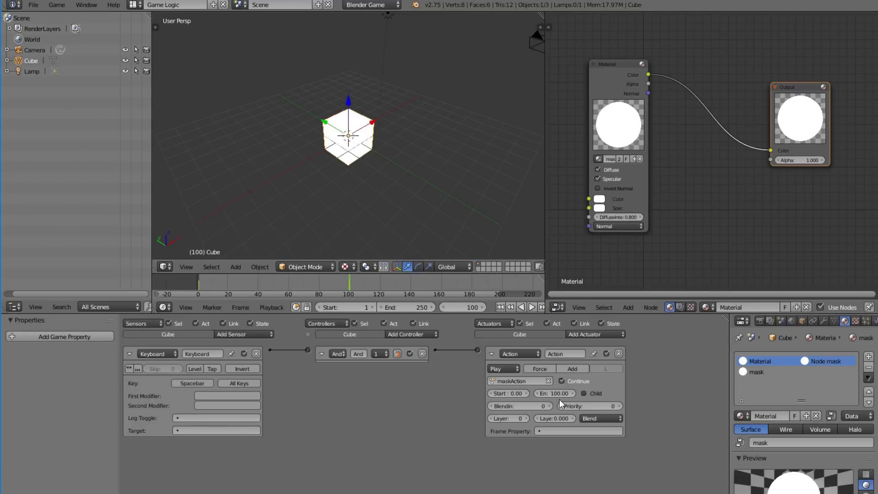
# Step: Run the game in the 3D view to test the cube's colour action, and end the test
pyautogui.press('p')
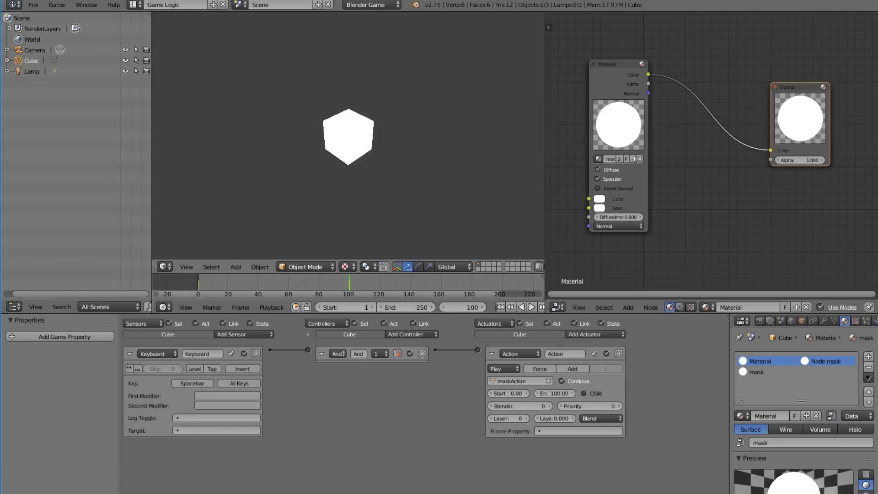
pyautogui.press('Escape')
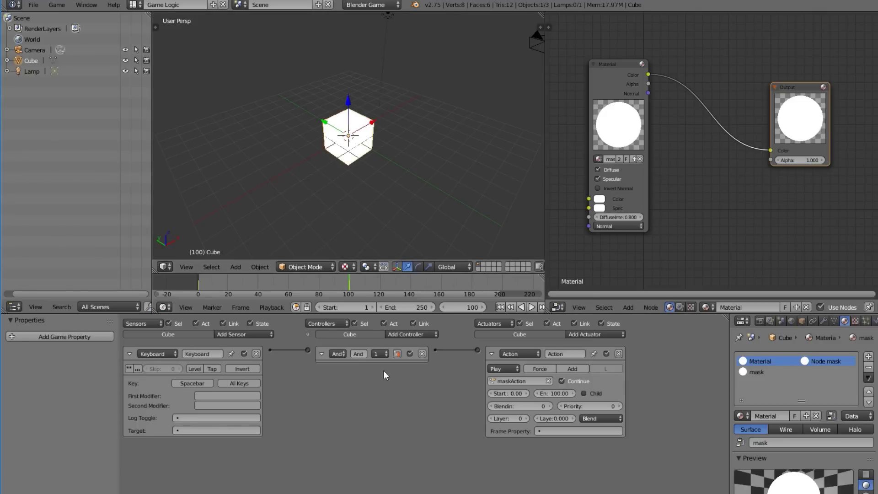
# Step: Collapse the cube's sensor, controller and actuator bricks and select the mask material slot
pyautogui.click(130, 354)
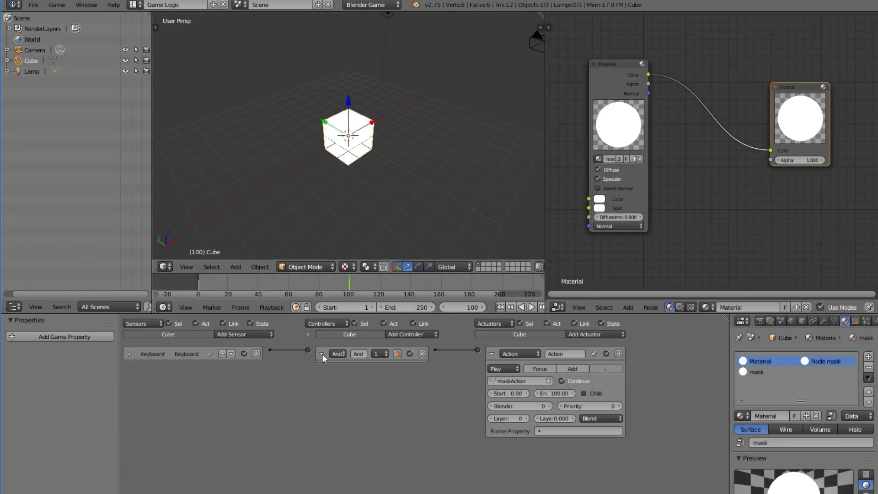
pyautogui.click(322, 353)
pyautogui.click(492, 354)
pyautogui.click(756, 372)
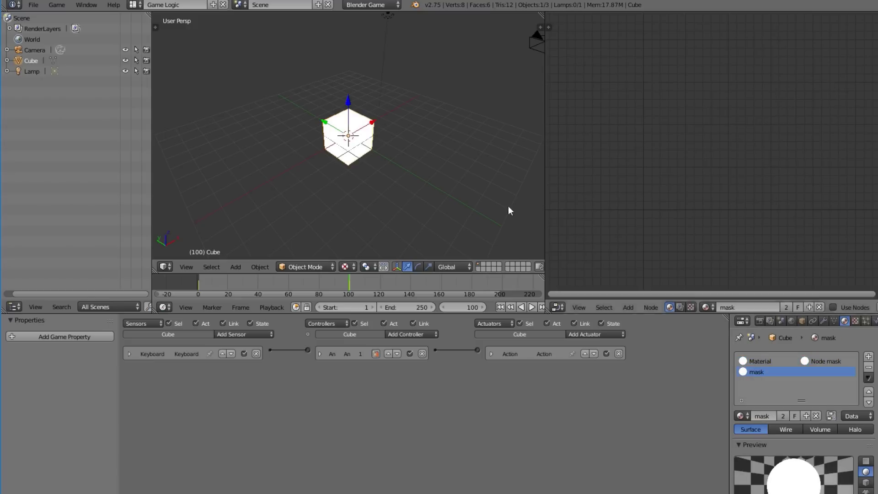
# Step: Assign the mask material to the whole cube, test it in the game, and check the Action actuator's settings
pyautogui.press('Tab')
pyautogui.click(757, 416)
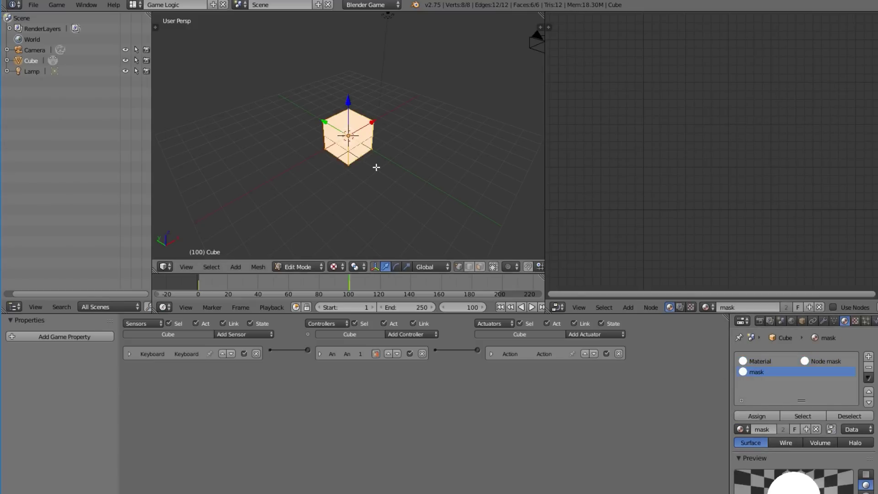
pyautogui.press('Tab')
pyautogui.press('p')
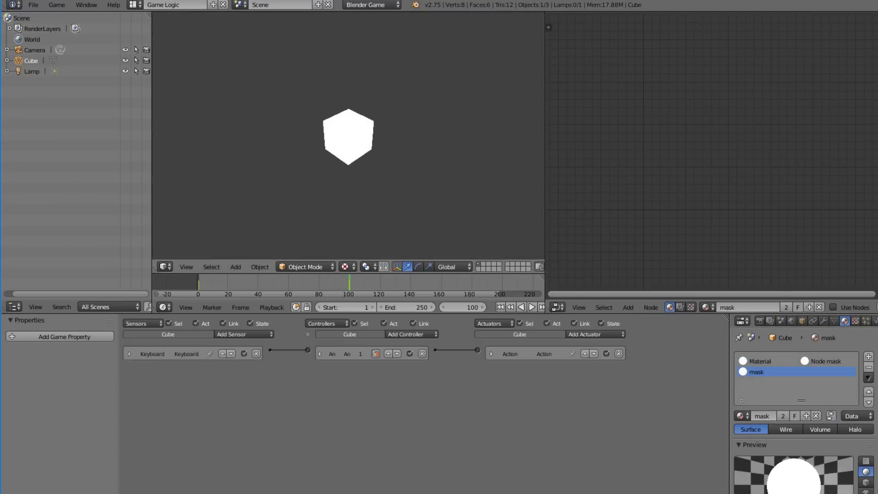
pyautogui.press('Escape')
pyautogui.click(487, 352)
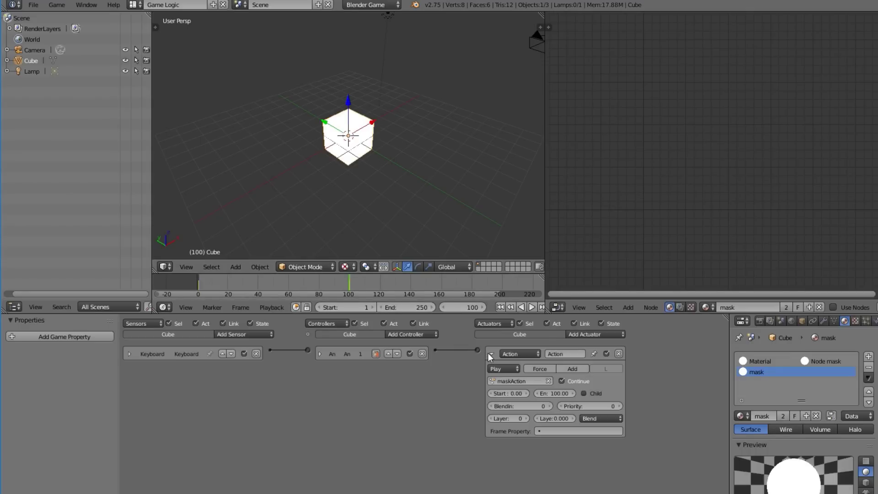
pyautogui.click(487, 352)
# Step: Select the cube's node-based Material slot and run the game twice, triggering the action with Spacebar each time
pyautogui.click(769, 361)
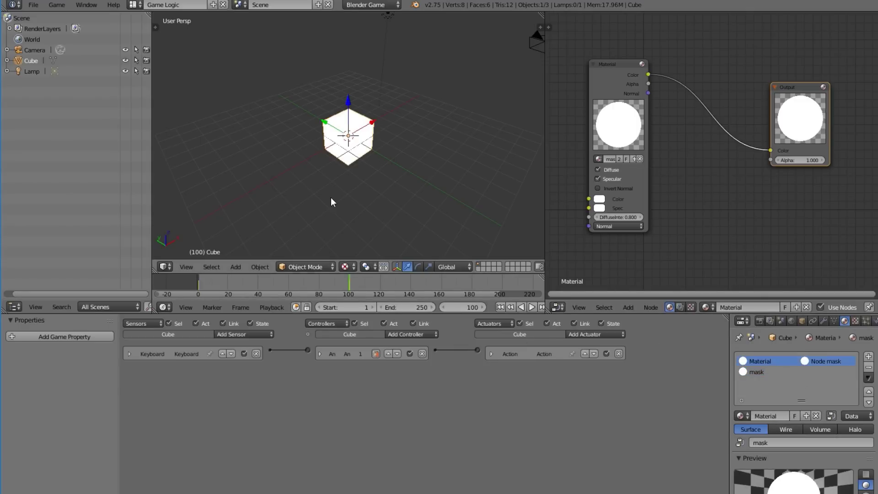
pyautogui.press('Tab')
pyautogui.press('Tab')
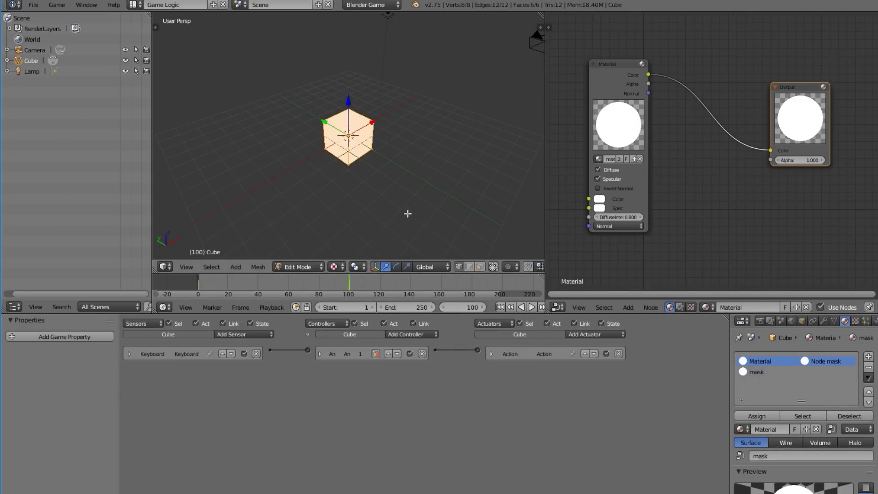
pyautogui.press('p')
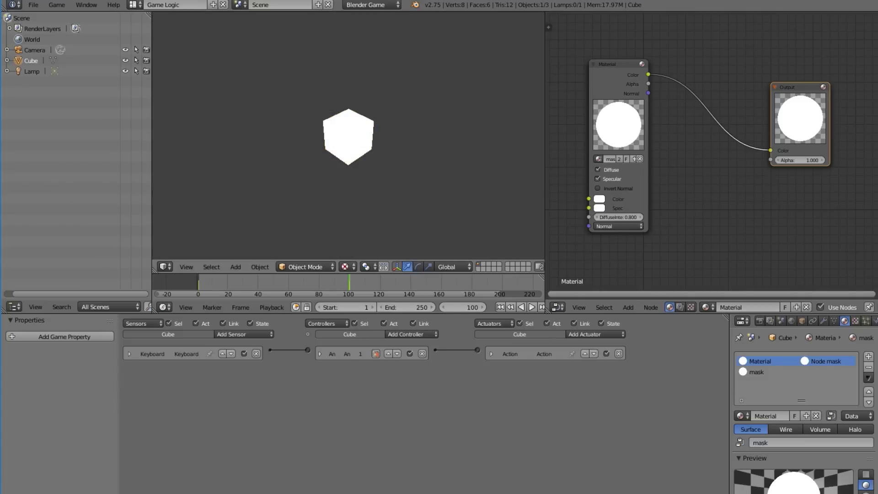
pyautogui.press('space')
pyautogui.press('Escape')
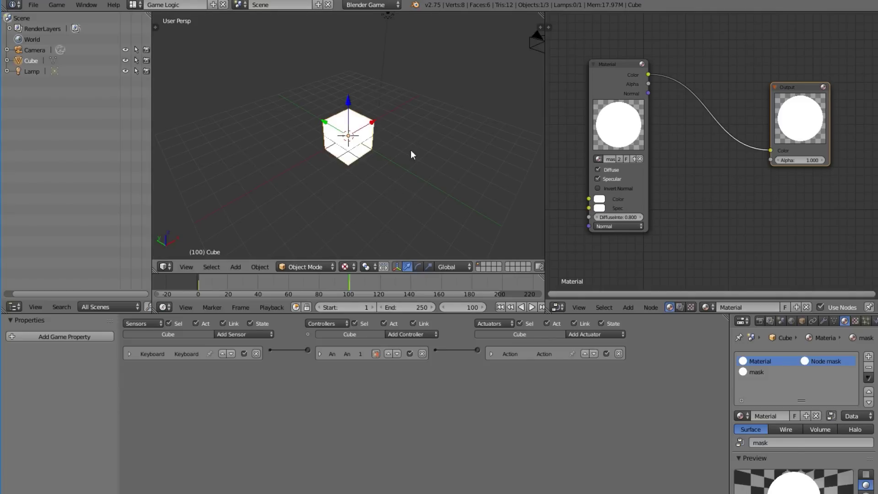
pyautogui.press('p')
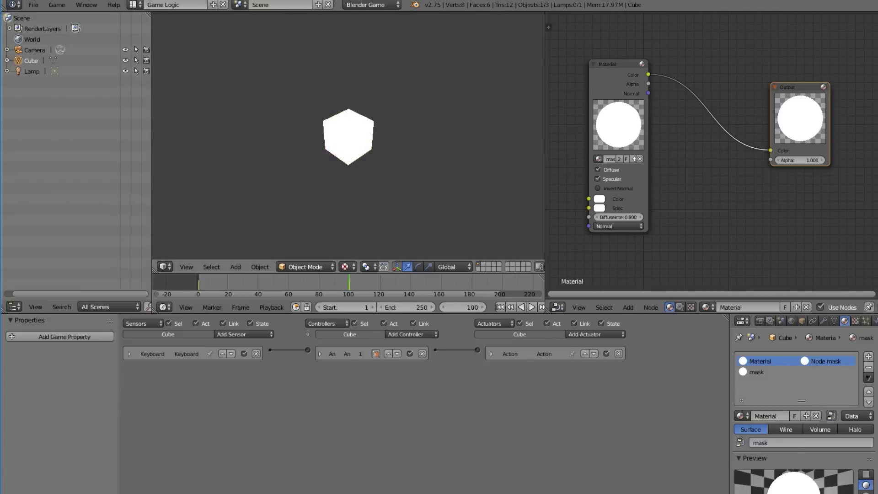
pyautogui.press('space')
pyautogui.press('Escape')
# Step: Deselect the cube and run the game again from another viewing angle to examine its material
pyautogui.moveTo(446, 169); pyautogui.dragTo(219, 73, button='middle')
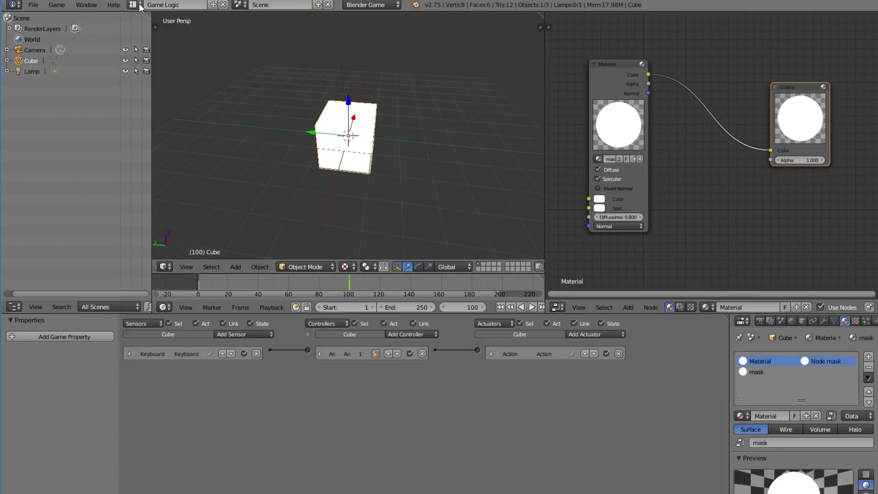
pyautogui.click(369, 7)
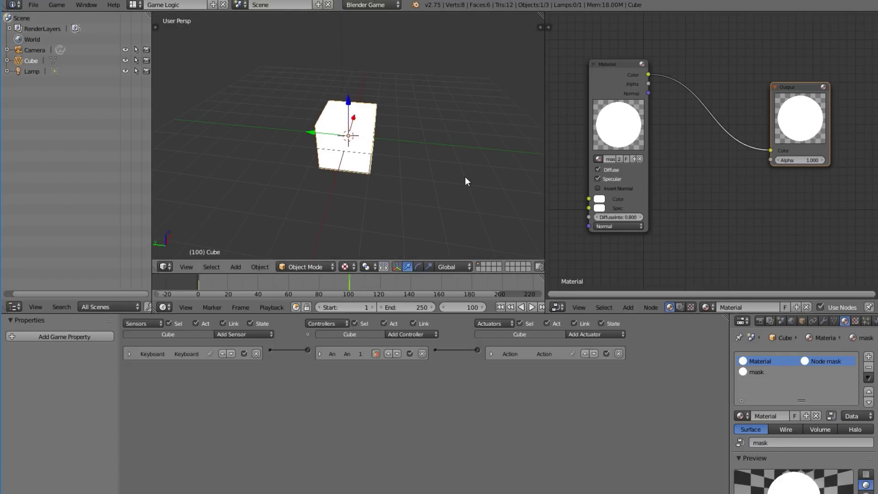
pyautogui.press('p')
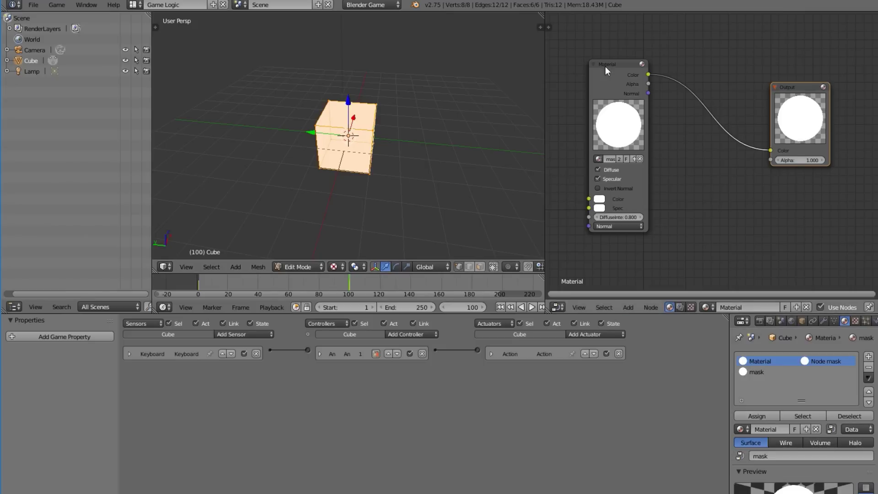
pyautogui.press('Escape')
pyautogui.press('a')
pyautogui.press('p')
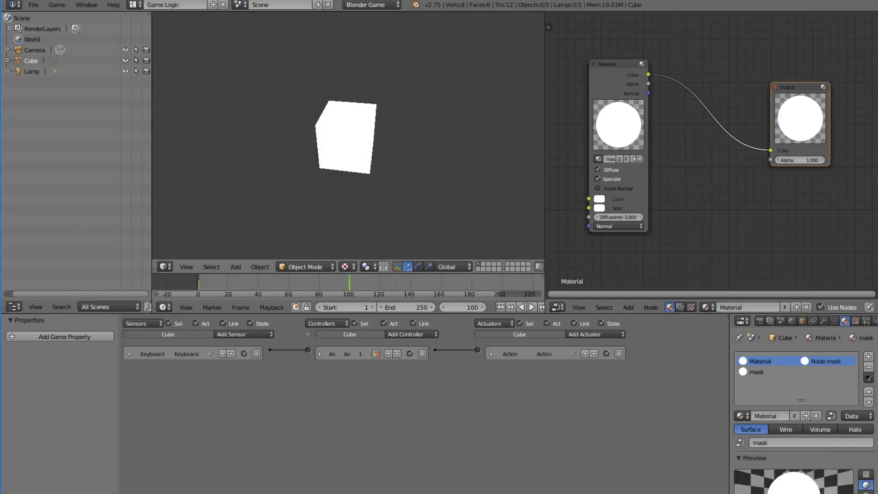
pyautogui.press('Escape')
# Step: Select the cube from below and enter Edit Mode on its mesh
pyautogui.moveTo(679, 152); pyautogui.dragTo(775, 140, button='middle')
pyautogui.moveTo(435, 133); pyautogui.dragTo(493, 157, button='middle')
pyautogui.rightClick(376, 158)
pyautogui.press('Tab')
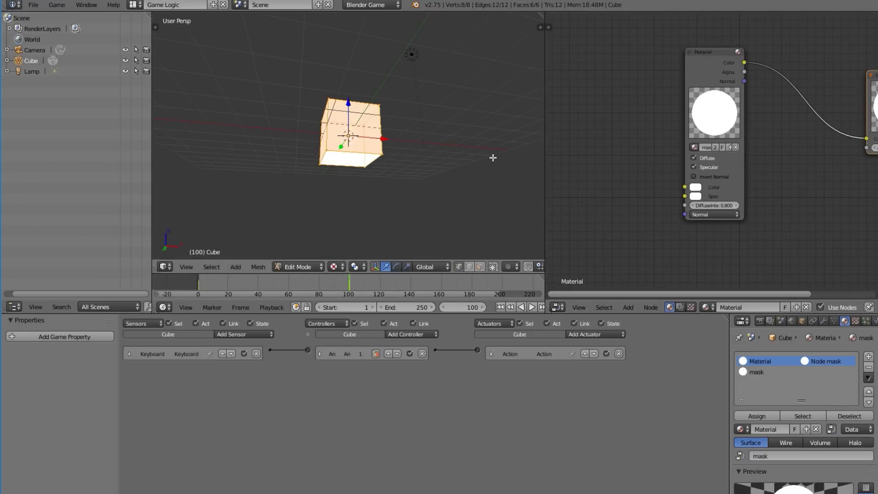
# Step: Select the four vertices of the cube's bottom face, assign the mask material to that face, and return to Object Mode
pyautogui.rightClick(372, 162)
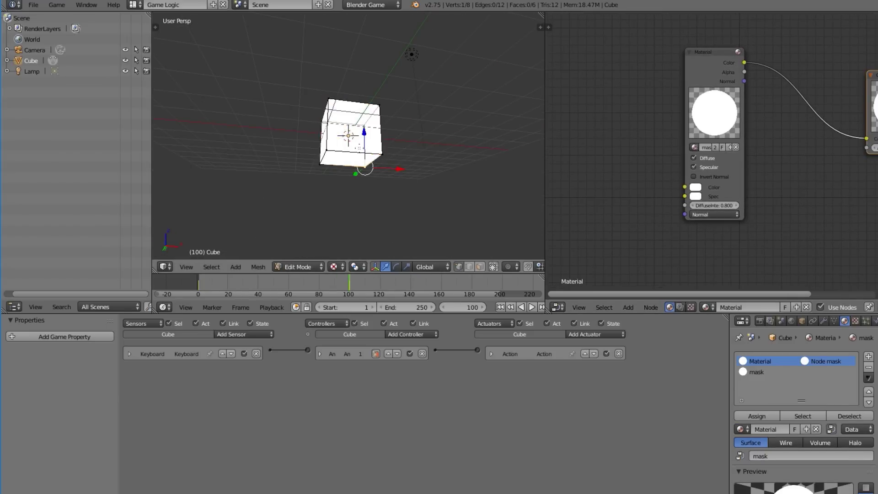
pyautogui.rightClick(381, 152)
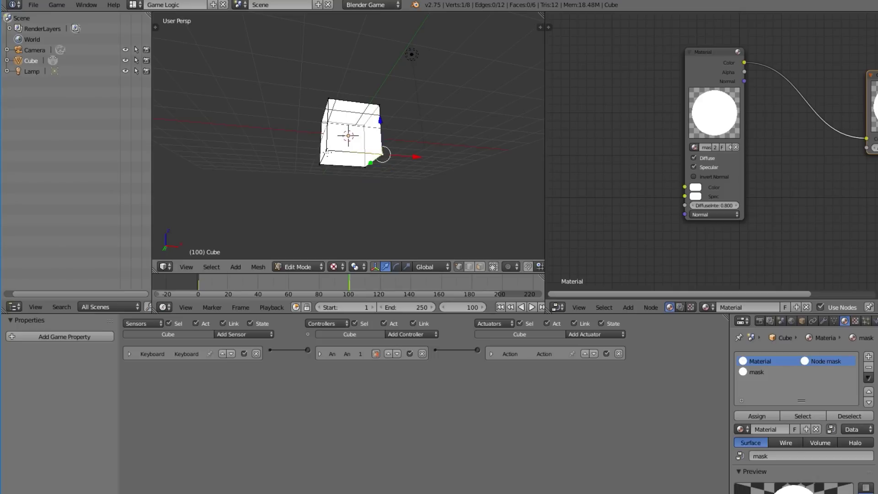
pyautogui.keyDown('shift'); pyautogui.rightClick(330, 156); pyautogui.keyUp('shift')
pyautogui.rightClick(325, 151)
pyautogui.moveTo(325, 151); pyautogui.dragTo(336, 174, button='middle')
pyautogui.press('c')
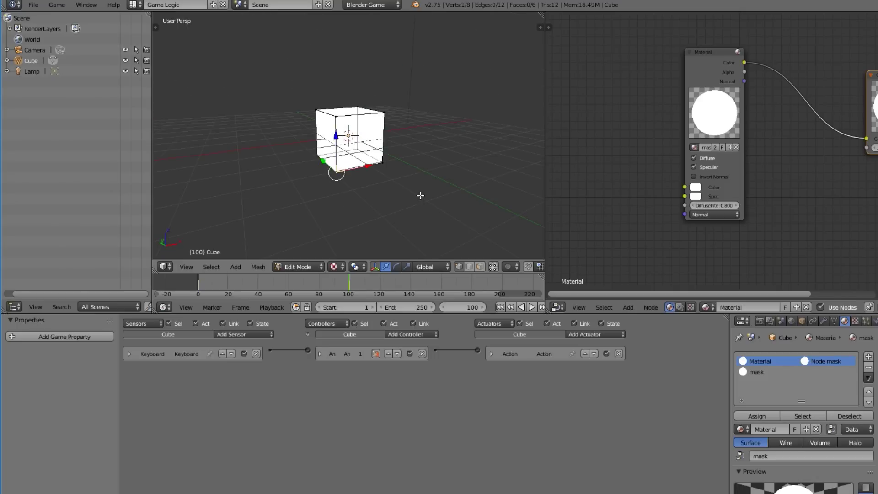
pyautogui.press('Escape')
pyautogui.moveTo(384, 151); pyautogui.dragTo(390, 142, button='middle')
pyautogui.keyDown('shift'); pyautogui.click(312, 157); pyautogui.keyUp('shift')
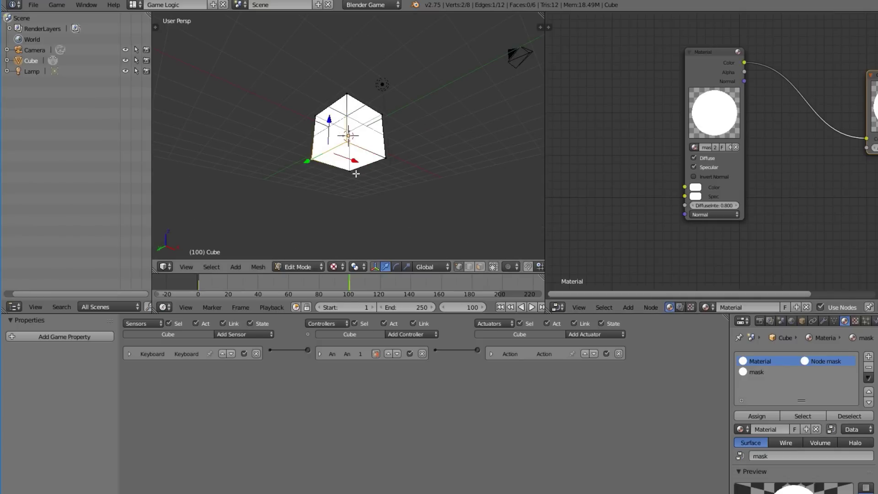
pyautogui.keyDown('shift'); pyautogui.click(349, 170); pyautogui.keyUp('shift')
pyautogui.keyDown('shift'); pyautogui.click(385, 158); pyautogui.keyUp('shift')
pyautogui.click(753, 372)
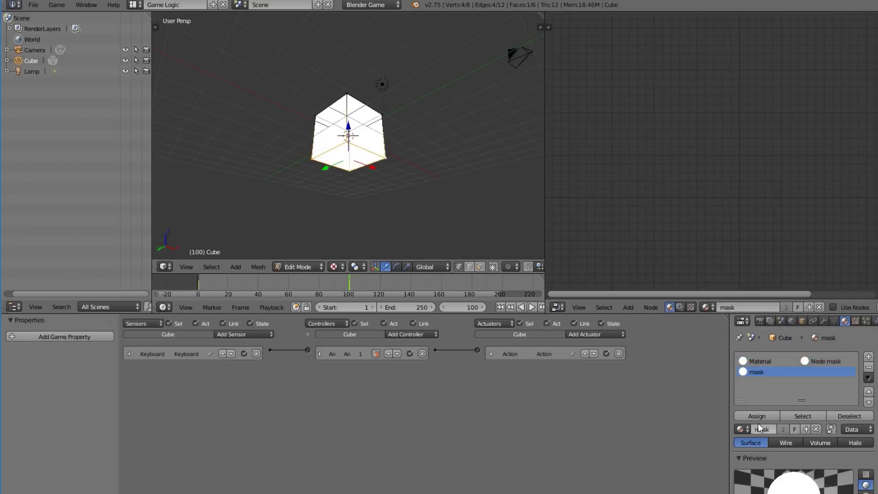
pyautogui.press('Tab')
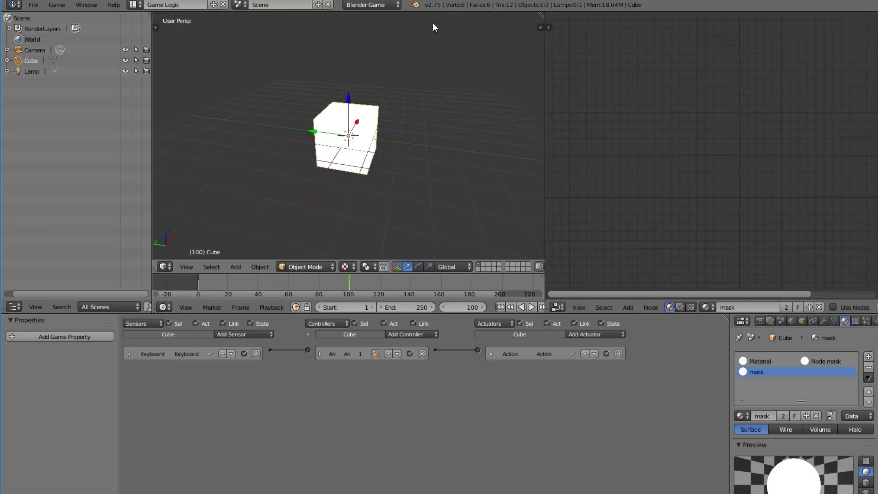
# Step: Run the game to test the cube with the mask material on its bottom face, and inspect the cube from several sides
pyautogui.press('p')
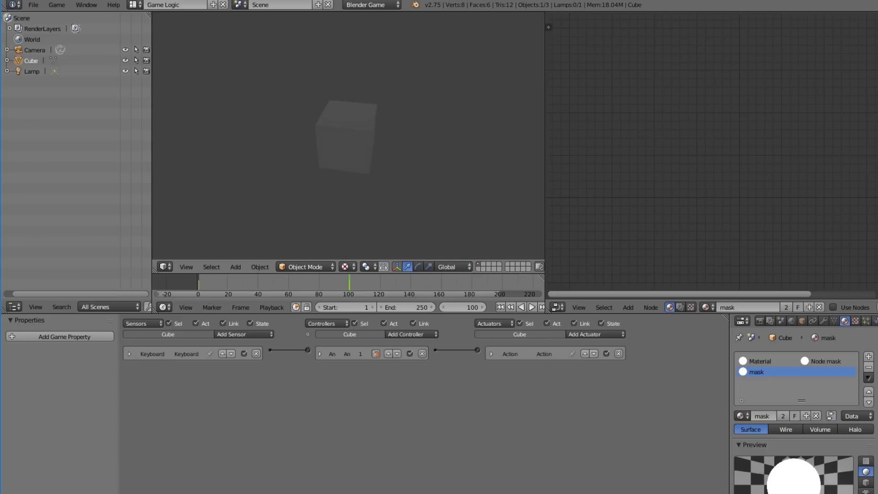
pyautogui.press('Escape')
pyautogui.moveTo(416, 74); pyautogui.dragTo(393, 134, button='middle')
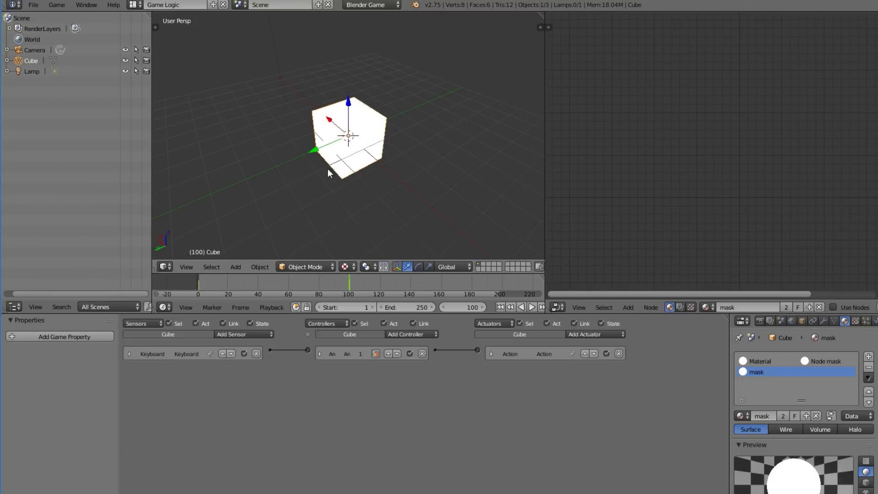
pyautogui.press('a')
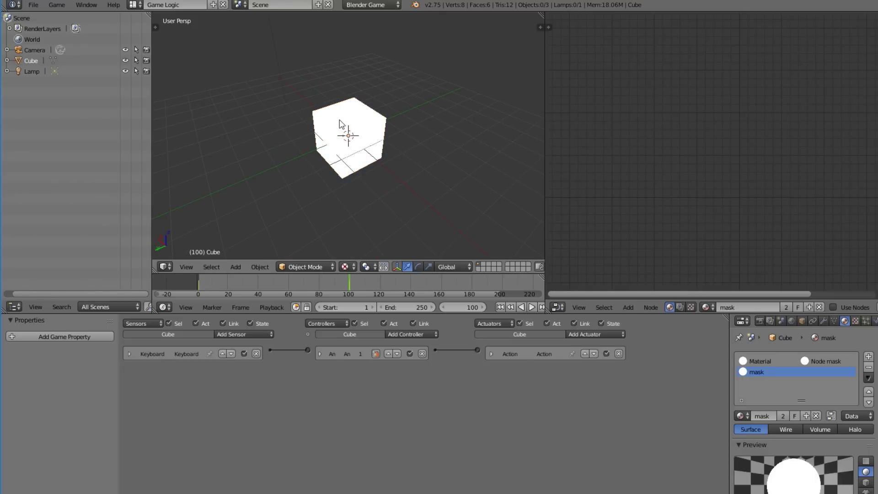
pyautogui.moveTo(340, 120); pyautogui.dragTo(416, 76, button='middle')
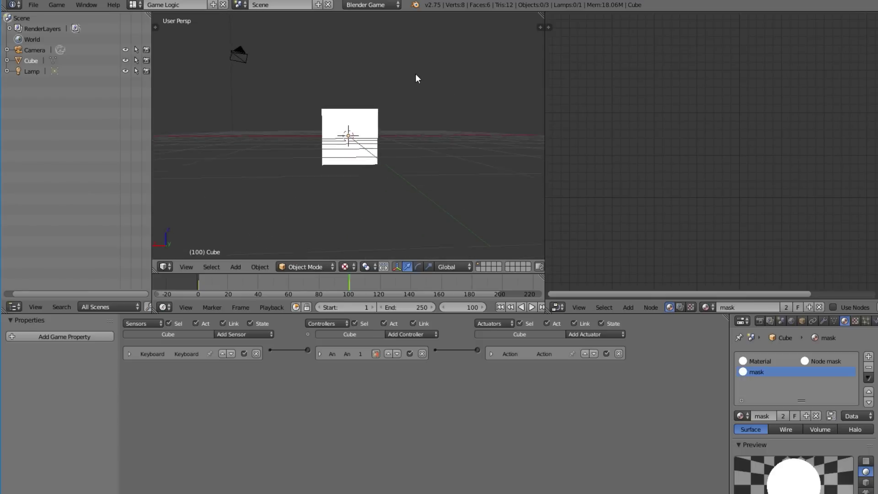
pyautogui.rightClick(378, 111)
pyautogui.moveTo(405, 118); pyautogui.dragTo(361, 122, button='middle')
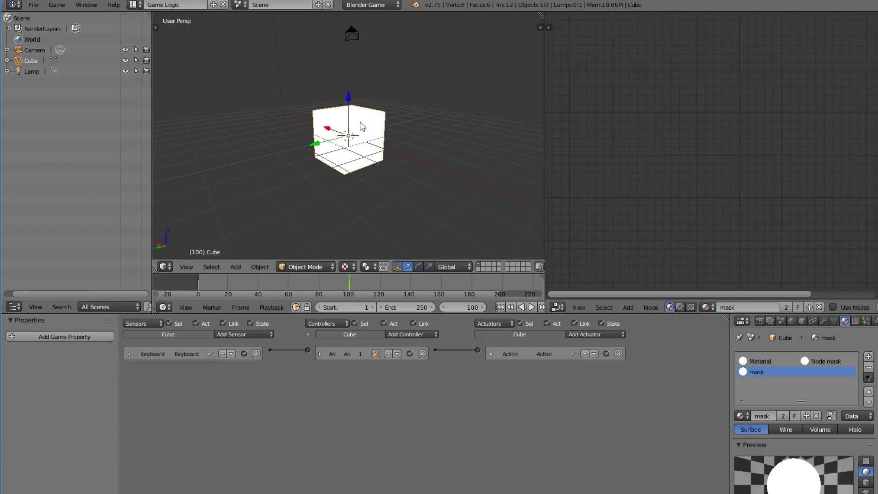
pyautogui.moveTo(347, 92); pyautogui.dragTo(355, 127, button='middle')
pyautogui.press('a')
pyautogui.rightClick(354, 127)
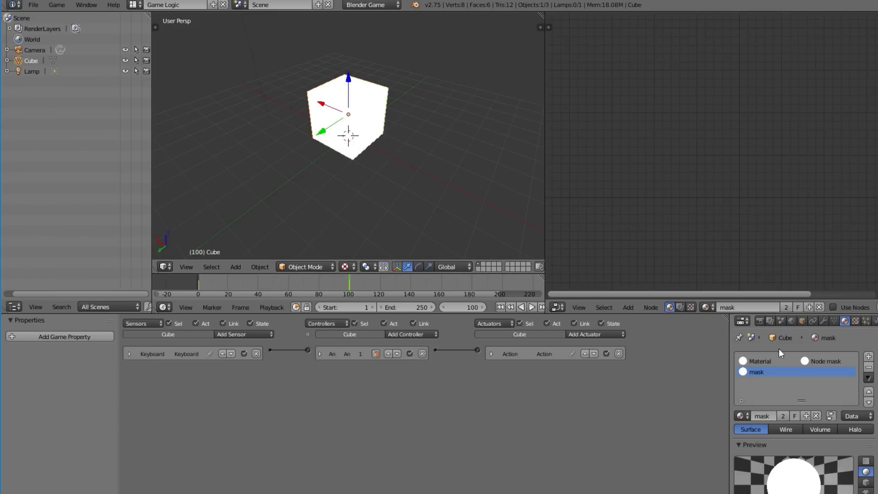
# Step: Show the node-based Material's tree in a wider node editor and spread the Material and Output nodes apart
pyautogui.click(763, 362)
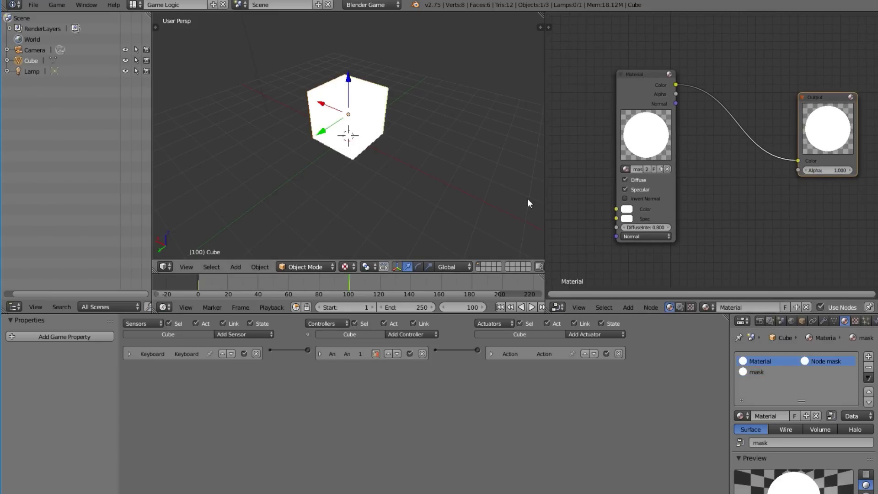
pyautogui.moveTo(543, 212); pyautogui.dragTo(475, 212)
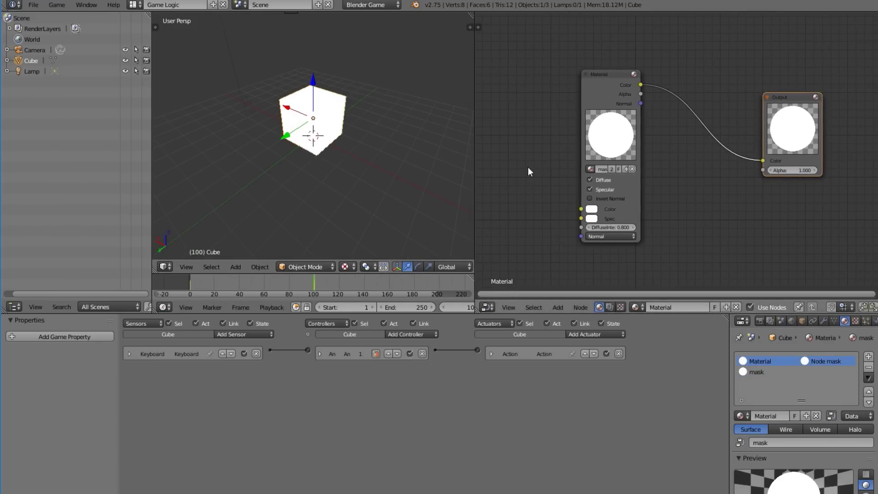
pyautogui.moveTo(606, 111); pyautogui.dragTo(523, 60)
pyautogui.moveTo(792, 131); pyautogui.dragTo(877, 134)
# Step: Add a Geometry input node and place it directly below the Material node
pyautogui.hotkey('shift', 'a')
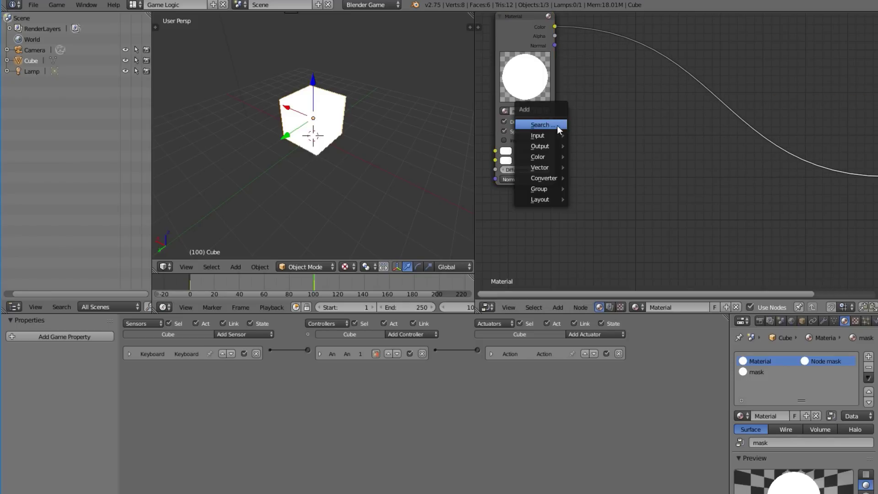
pyautogui.moveTo(533, 135)
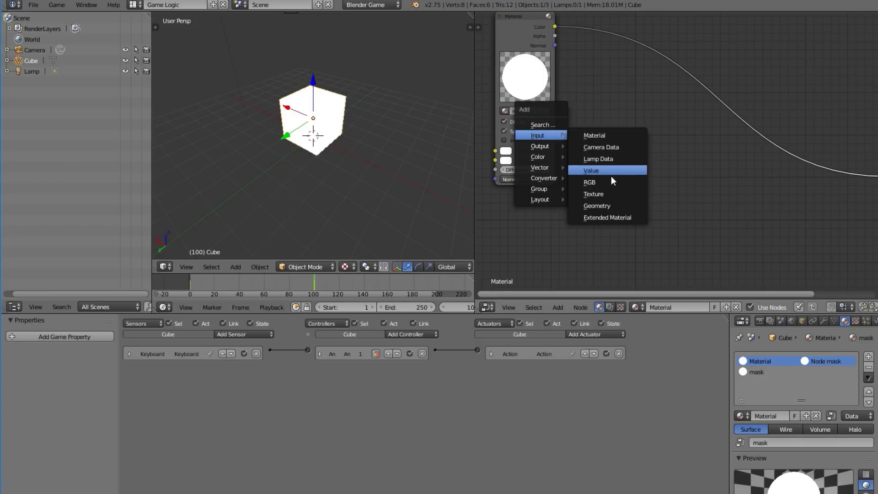
pyautogui.click(605, 205)
pyautogui.click(497, 193)
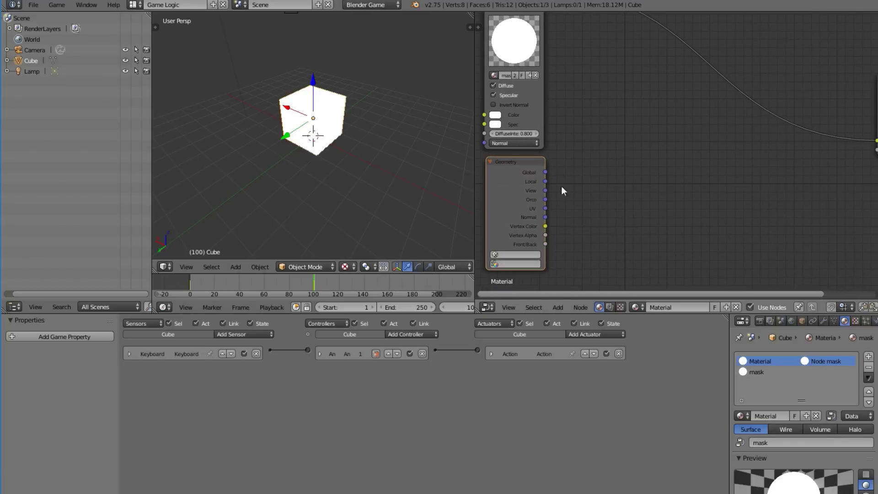
# Step: Select all of the cube's mesh in Edit Mode and apply the Reset UV mapping to it
pyautogui.press('Tab')
pyautogui.press('a')
pyautogui.click(564, 222)
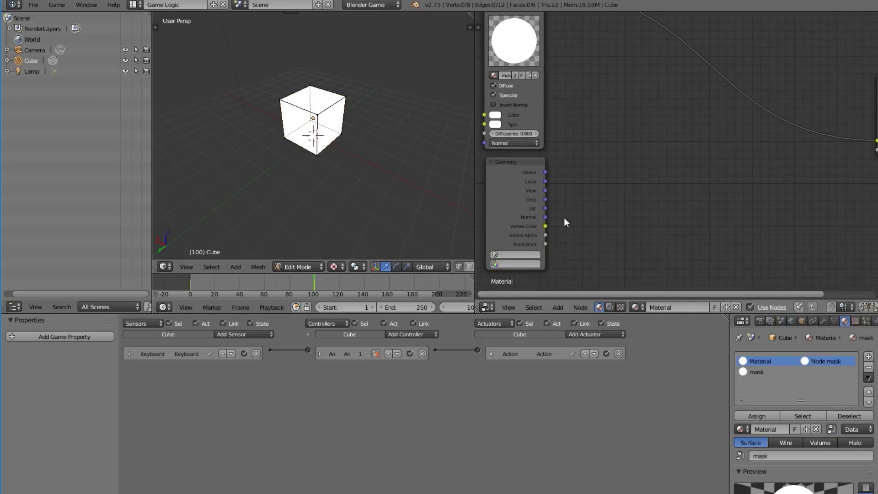
pyautogui.press('a')
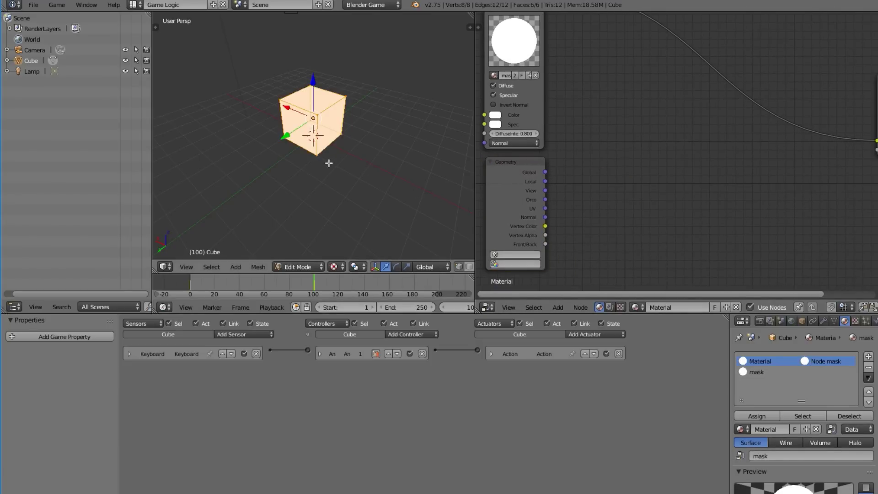
pyautogui.press('u')
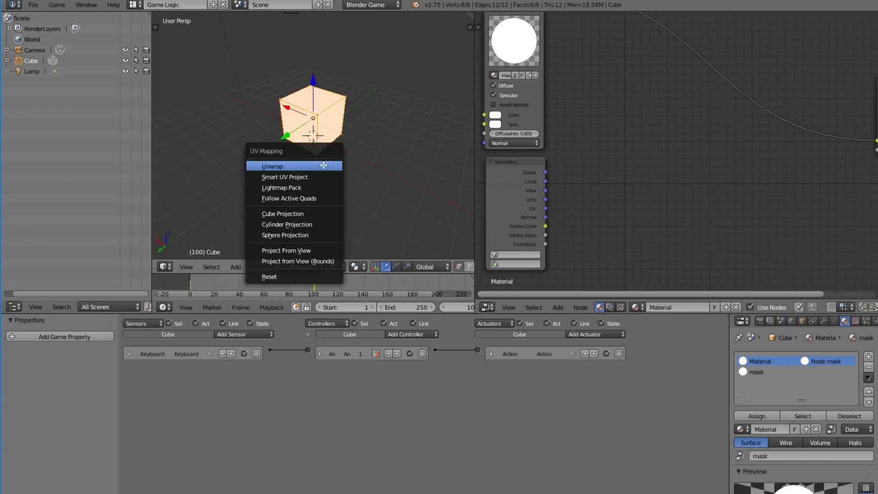
pyautogui.click(318, 278)
pyautogui.press('Tab')
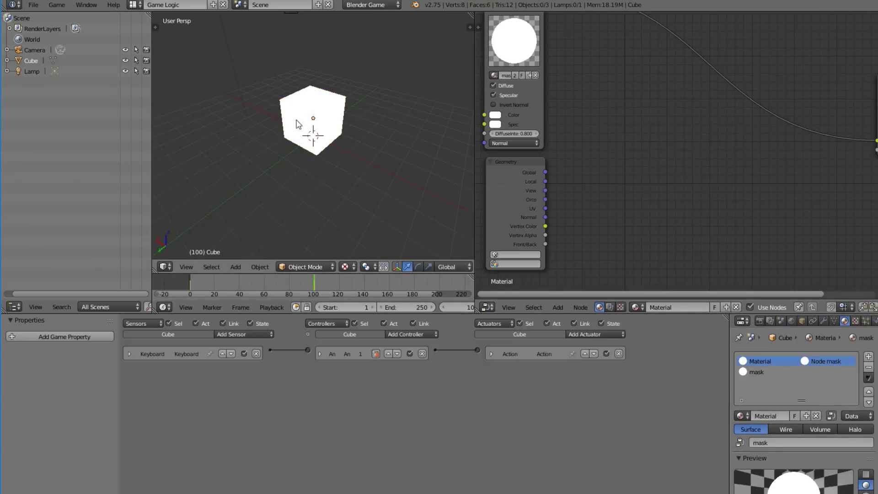
# Step: In the UV/Image Editor, create a generated Color Grid image named UV for the whole cube mesh, and return to Object Mode
pyautogui.press('Tab')
pyautogui.click(486, 307)
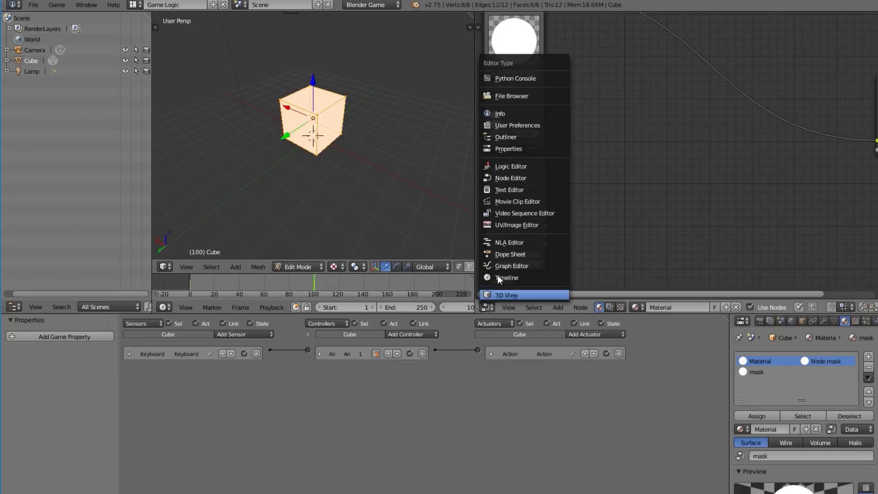
pyautogui.click(519, 224)
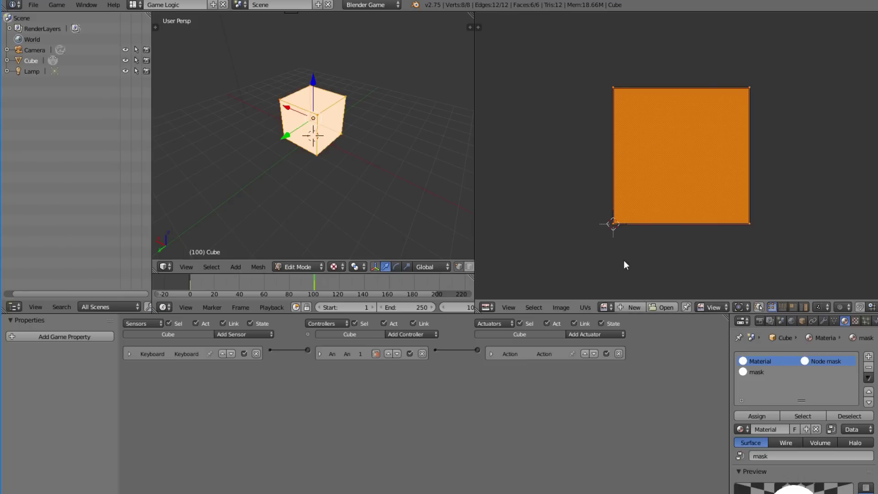
pyautogui.click(629, 308)
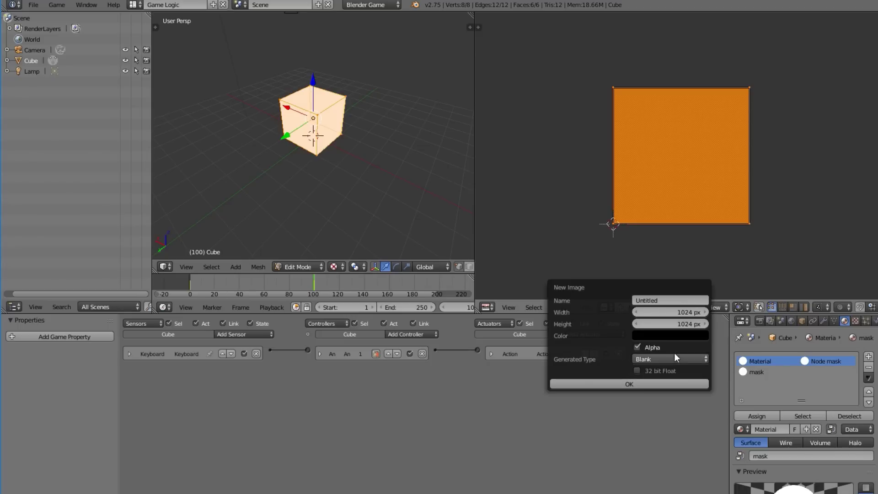
pyautogui.click(692, 359)
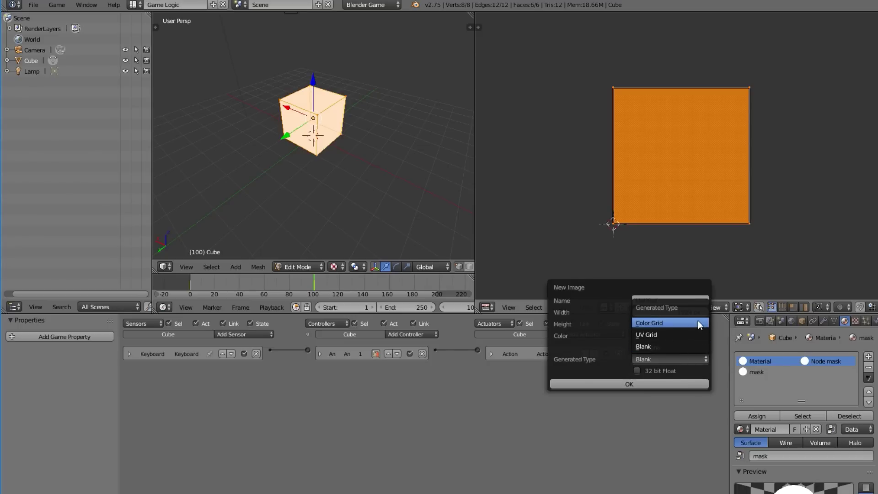
pyautogui.click(656, 326)
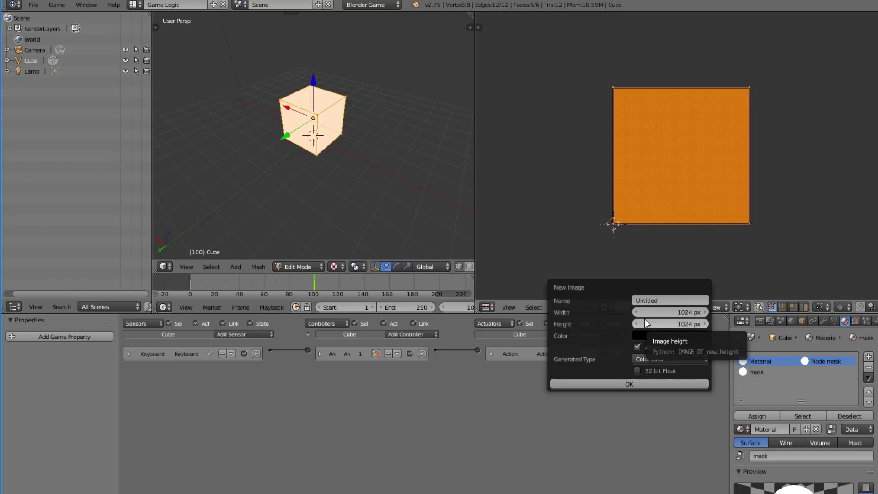
pyautogui.click(667, 301)
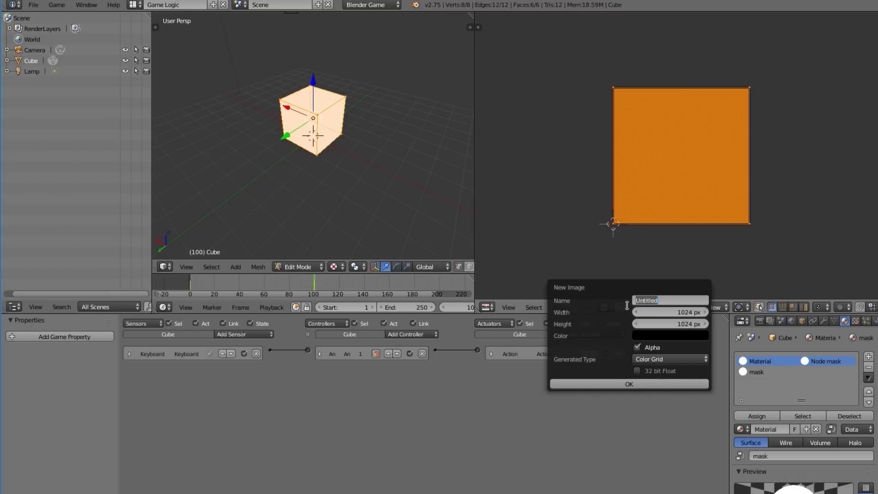
pyautogui.write('UV')
pyautogui.click(654, 383)
pyautogui.scroll(-4, 634, 144)
pyautogui.press('Tab')
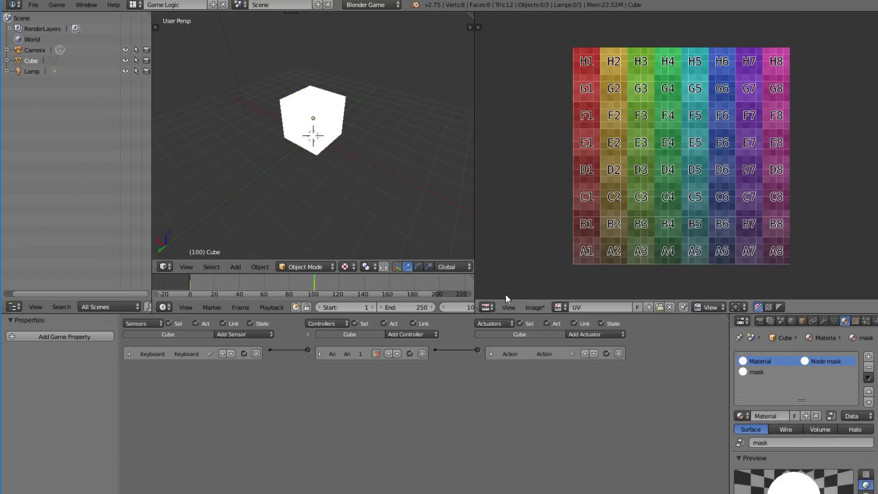
# Step: Back in the node tree, add a Texture input node and link the Geometry node's UV output to its Vector input
pyautogui.scroll(3, 621, 165)
pyautogui.scroll(-3, 621, 166)
pyautogui.click(486, 306)
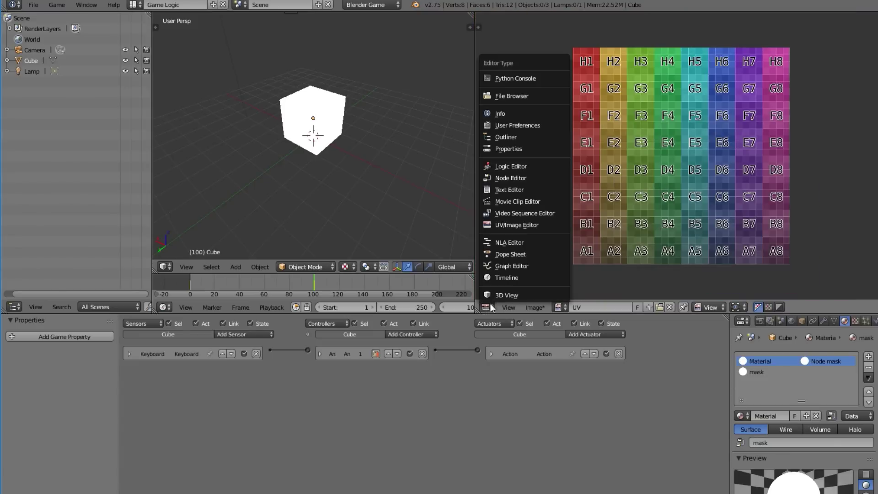
pyautogui.click(514, 180)
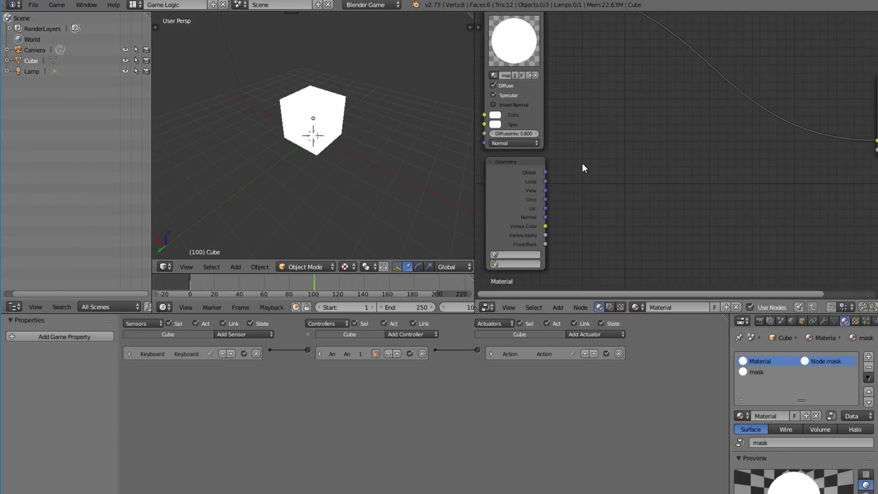
pyautogui.hotkey('shift', 'a')
pyautogui.moveTo(583, 163)
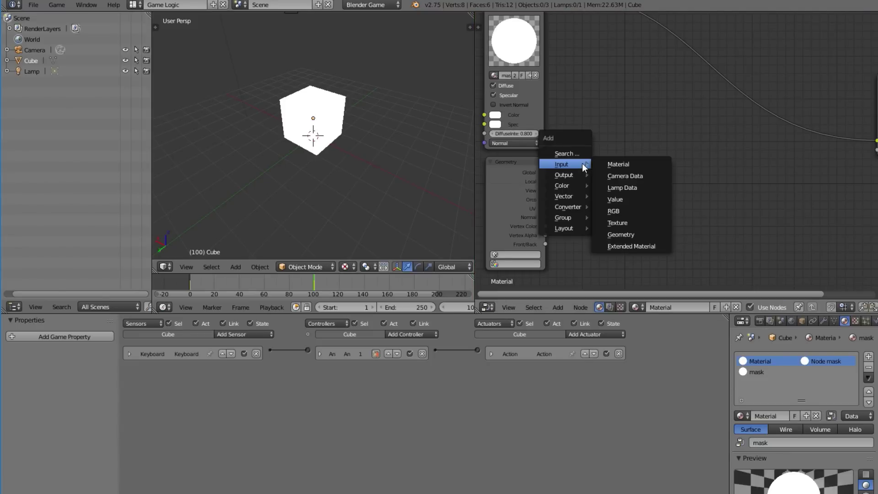
pyautogui.click(624, 221)
pyautogui.click(622, 126)
pyautogui.moveTo(544, 208); pyautogui.dragTo(551, 209)
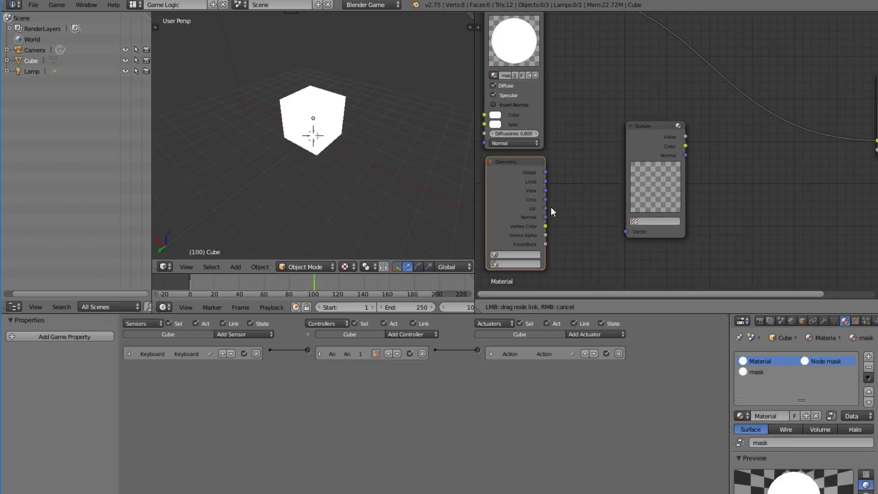
pyautogui.moveTo(627, 235); pyautogui.dragTo(630, 235)
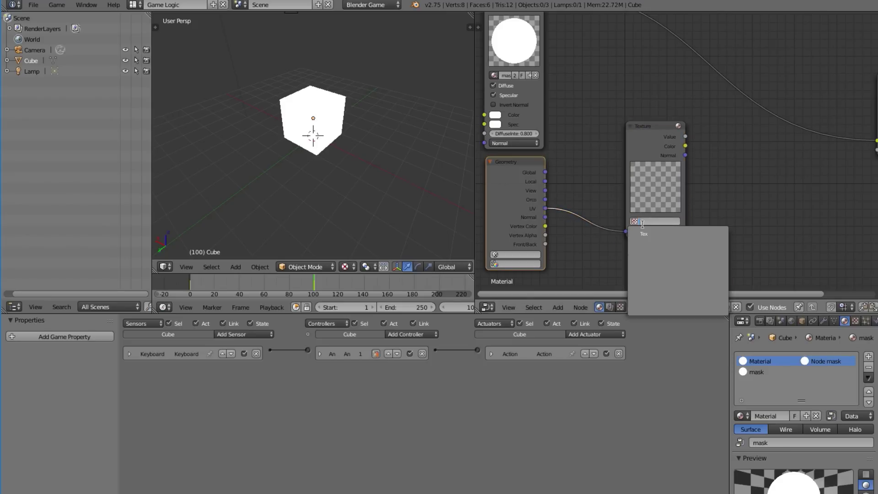
# Step: Create a new Image or Movie texture in the mask material's first texture slot and assign the UV image to it
pyautogui.click(854, 321)
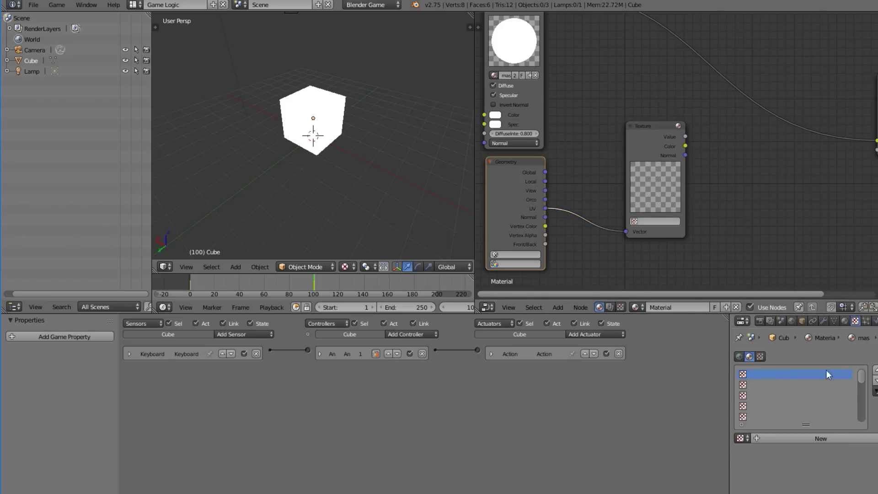
pyautogui.click(826, 440)
pyautogui.scroll(-6, 829, 440)
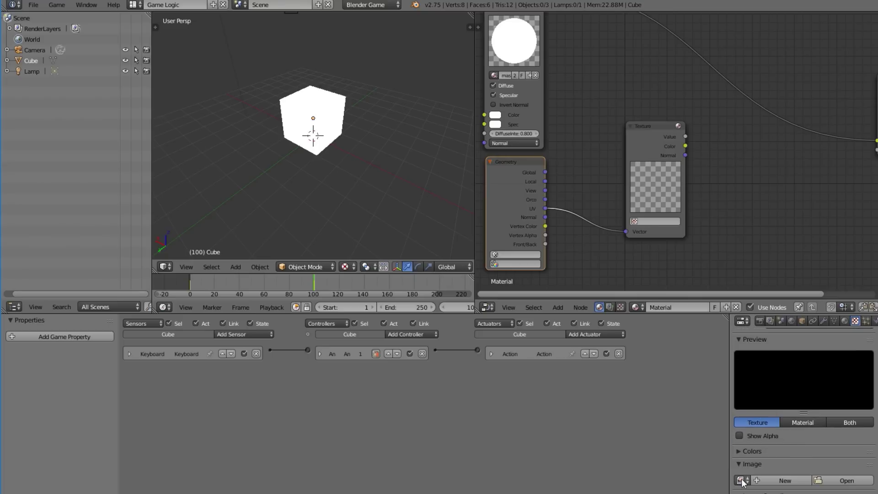
pyautogui.scroll(4, 816, 417)
pyautogui.scroll(2, 838, 358)
pyautogui.scroll(-8, 844, 359)
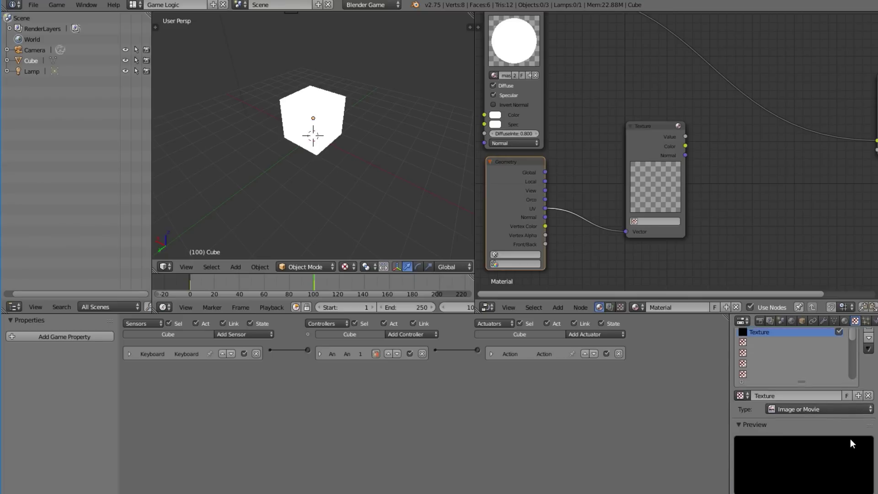
pyautogui.click(740, 438)
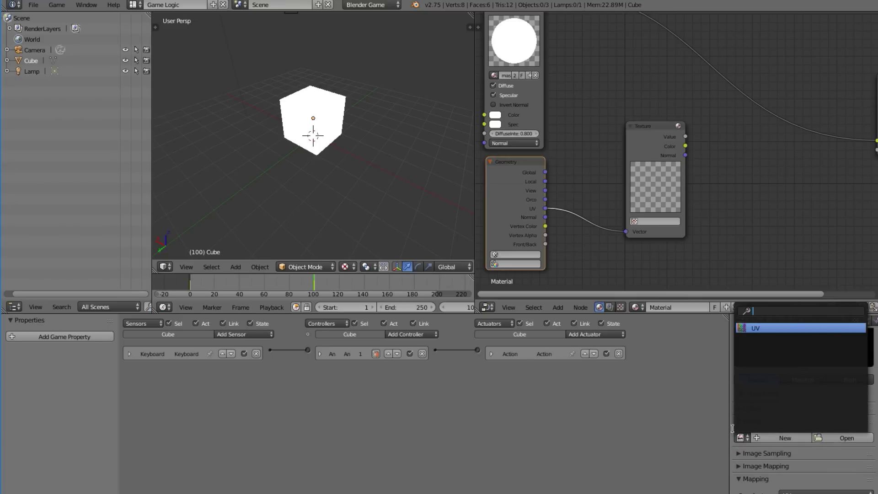
pyautogui.click(780, 328)
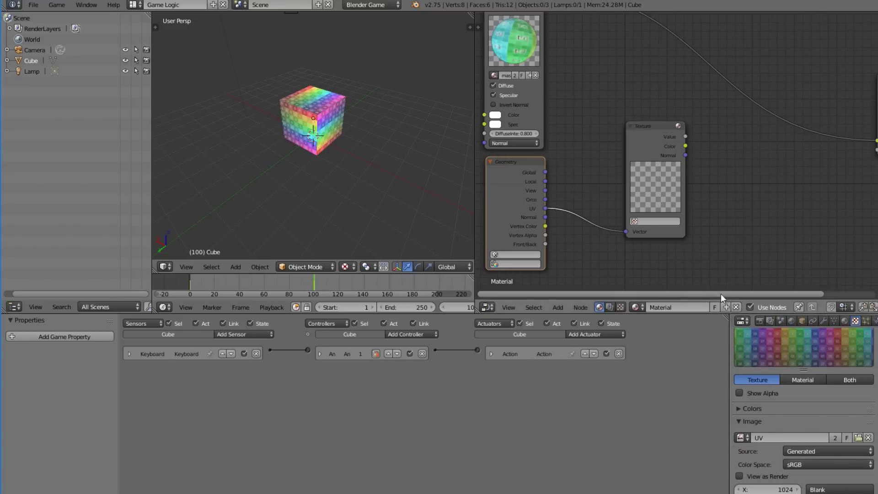
# Step: Unlink the image texture from the mask material's slot and assign it to the Texture node instead
pyautogui.click(519, 35)
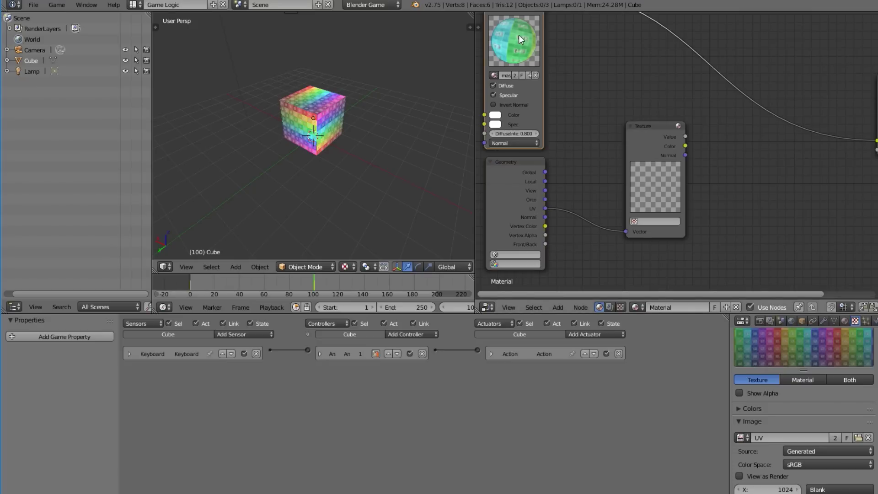
pyautogui.scroll(8, 873, 406)
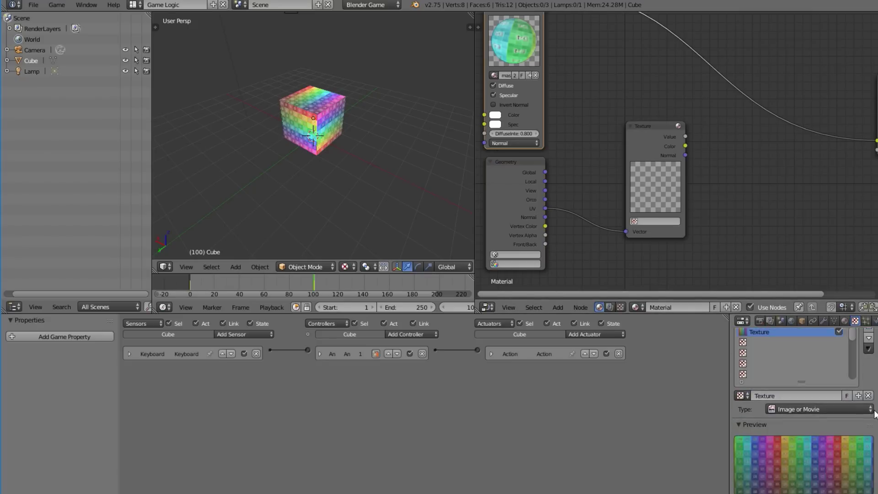
pyautogui.click(868, 438)
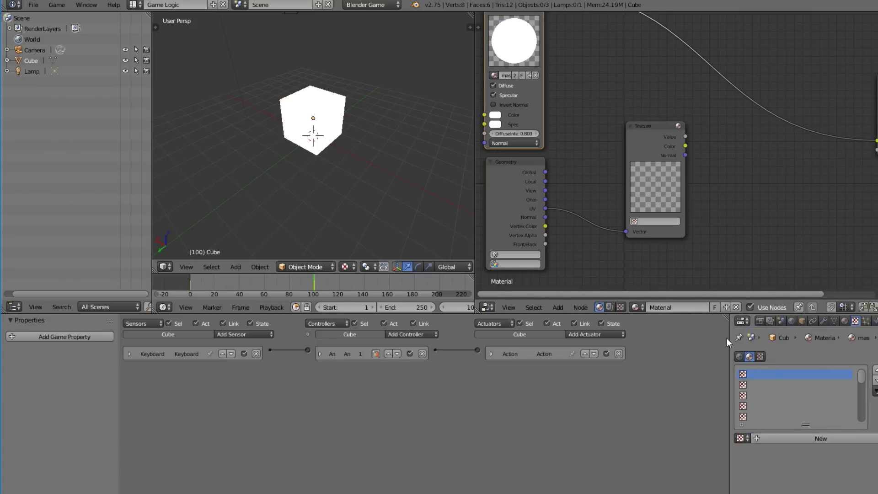
pyautogui.click(635, 221)
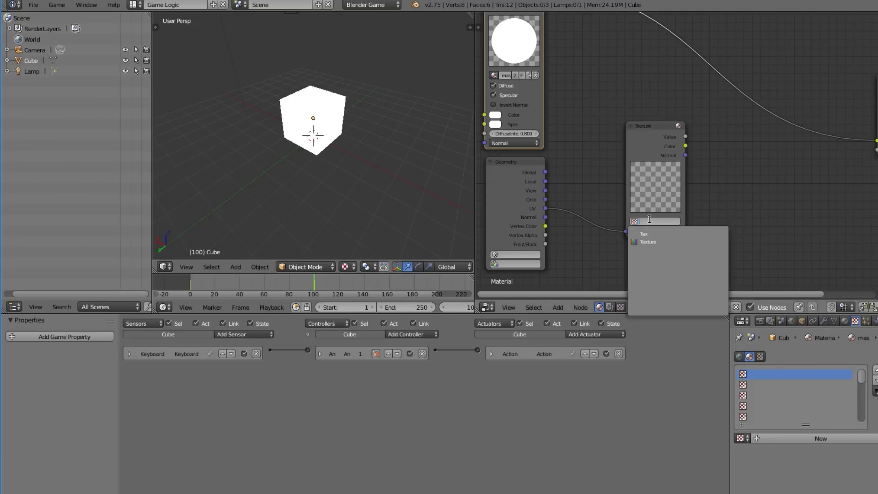
pyautogui.click(656, 241)
# Step: Link the Texture node's Color output to the Output node's Color input and inspect the textured cube from below
pyautogui.moveTo(717, 182); pyautogui.dragTo(601, 163, button='middle')
pyautogui.moveTo(588, 166); pyautogui.dragTo(779, 161)
pyautogui.moveTo(261, 121); pyautogui.dragTo(372, 75, button='middle')
pyautogui.scroll(6, 328, 136)
pyautogui.rightClick(351, 133)
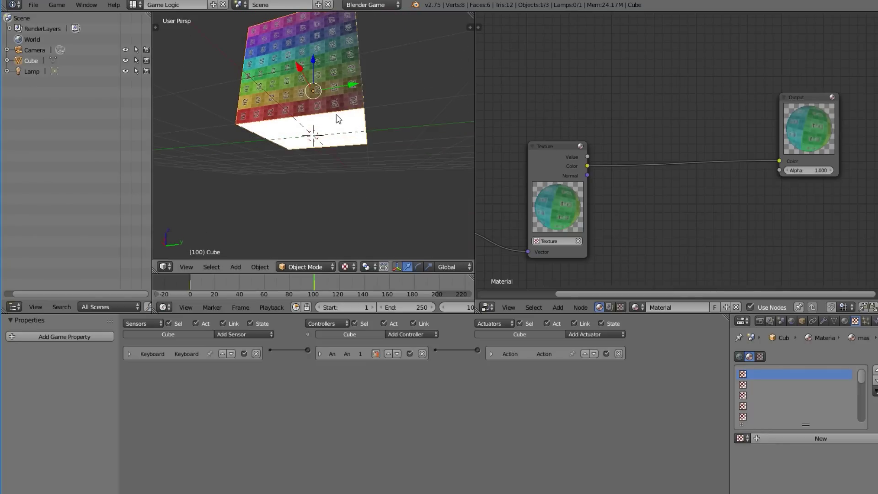
pyautogui.press('a')
pyautogui.moveTo(314, 137); pyautogui.dragTo(320, 187, button='middle')
# Step: Move the Texture node closer to the Output node and shift the Geometry and Material nodes away to make room between them
pyautogui.moveTo(556, 155); pyautogui.dragTo(630, 149)
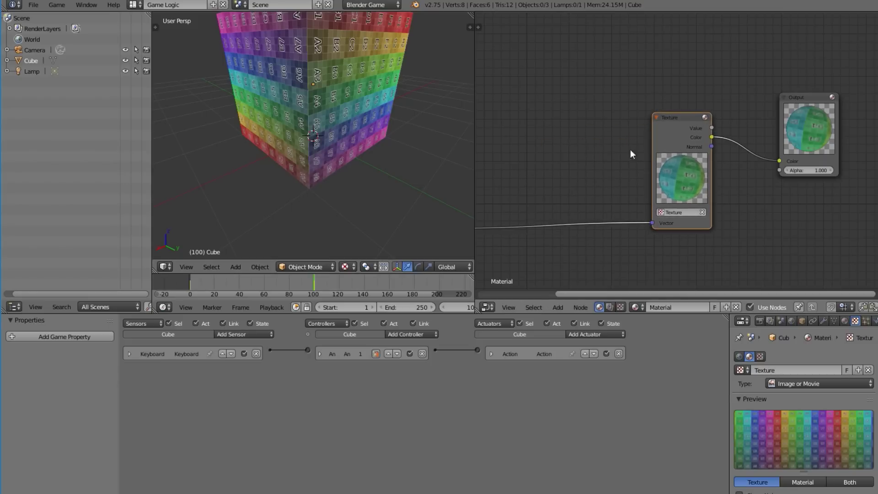
pyautogui.moveTo(508, 182); pyautogui.dragTo(652, 169, button='middle')
pyautogui.moveTo(564, 190); pyautogui.dragTo(536, 186)
pyautogui.moveTo(562, 41); pyautogui.dragTo(539, 38)
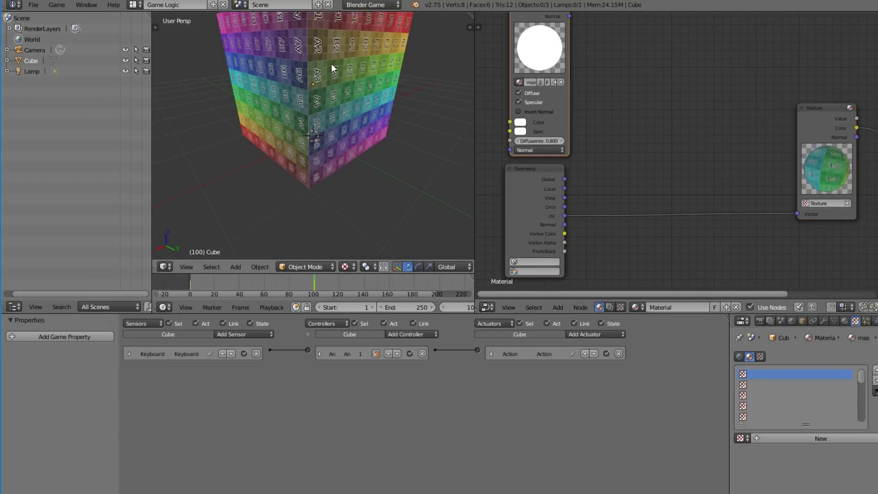
# Step: Insert a Separate RGB converter node into the link between the Geometry node's UV output and the Texture node
pyautogui.moveTo(330, 64); pyautogui.dragTo(368, 139, button='middle')
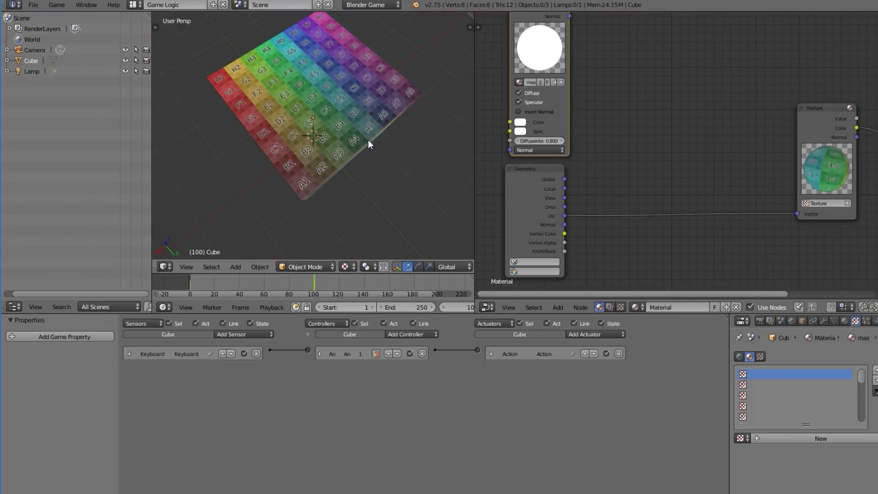
pyautogui.hotkey('shift', 'a')
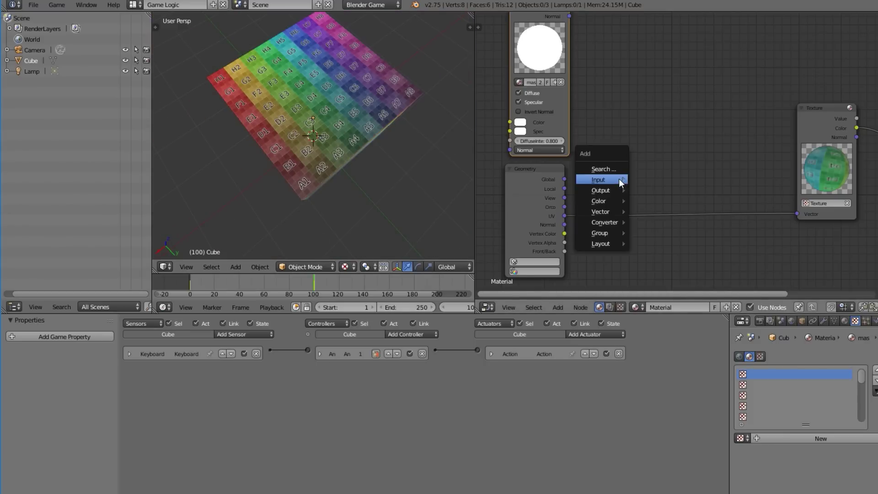
pyautogui.moveTo(613, 222)
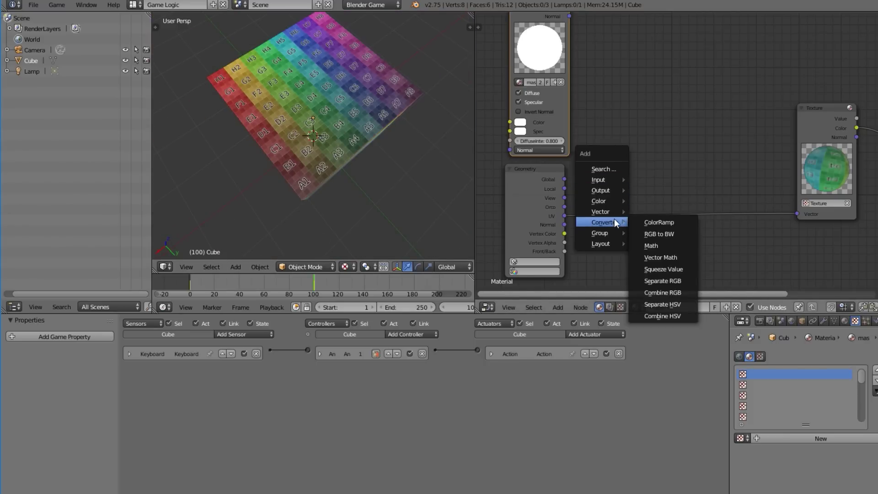
pyautogui.click(675, 280)
pyautogui.click(582, 183)
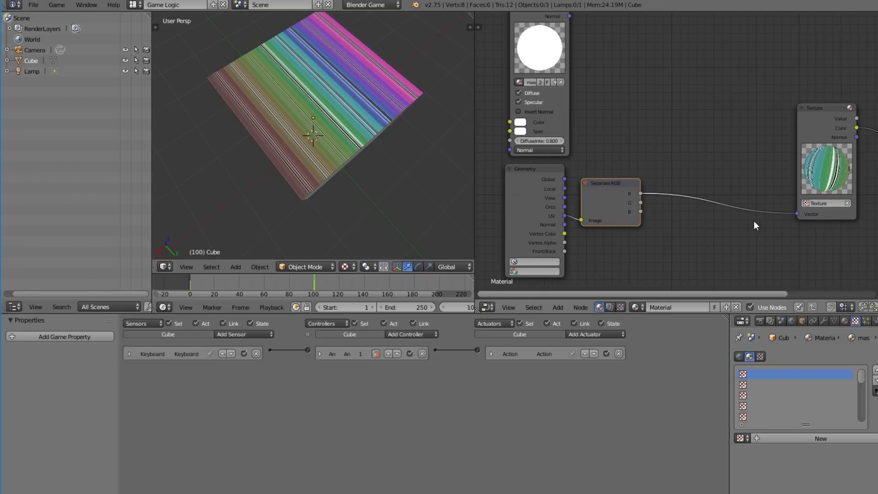
# Step: Insert a Combine RGB node between Separate RGB and Texture, and connect the G and B channels to their matching inputs
pyautogui.hotkey('shift', 'a')
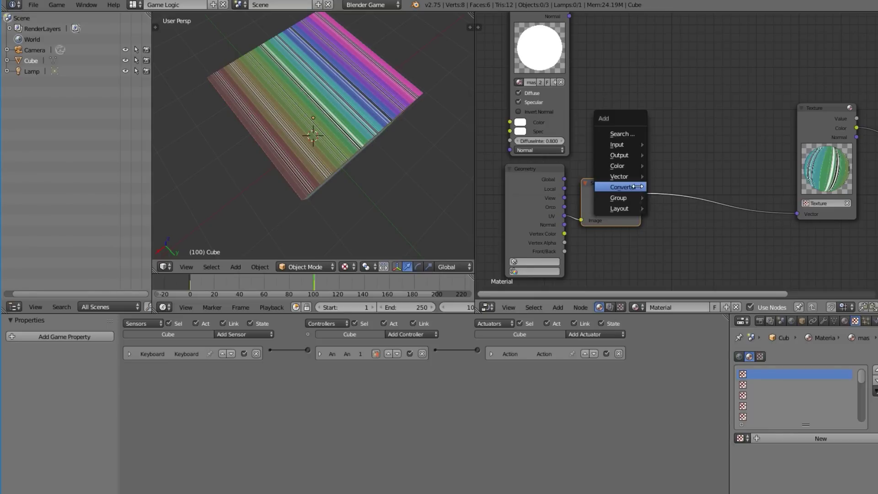
pyautogui.moveTo(626, 176)
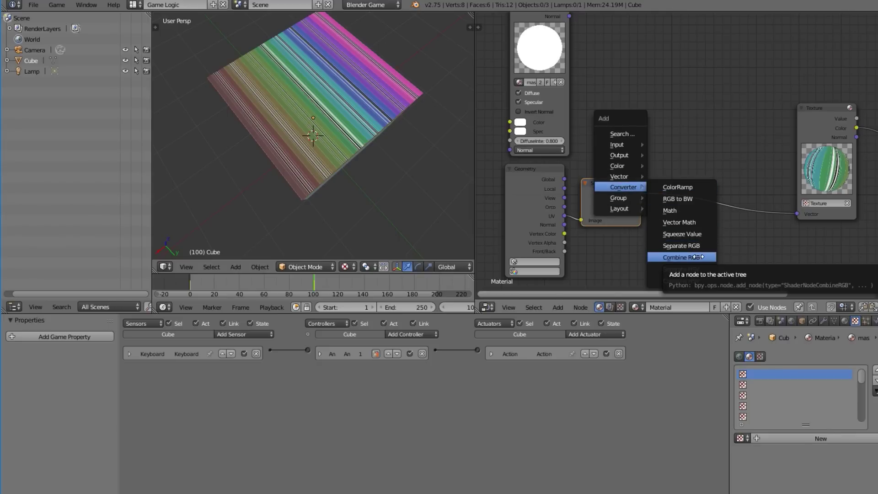
pyautogui.click(697, 257)
pyautogui.click(728, 190)
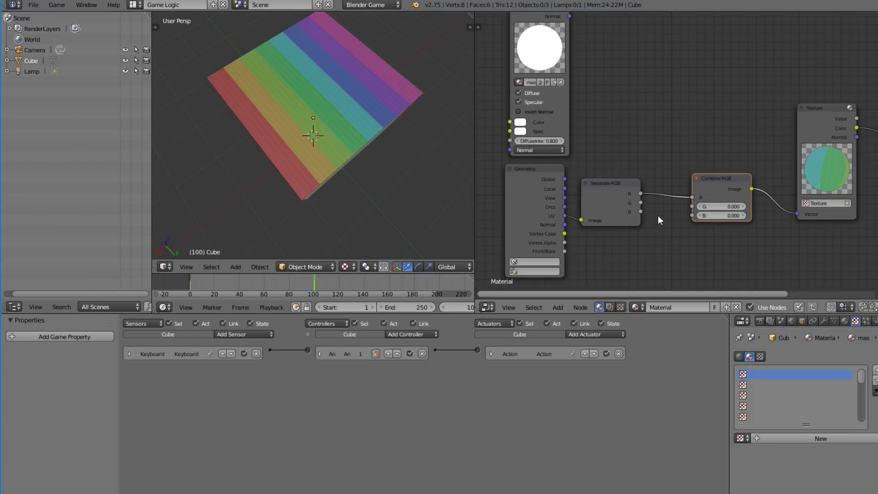
pyautogui.moveTo(640, 202); pyautogui.dragTo(693, 207)
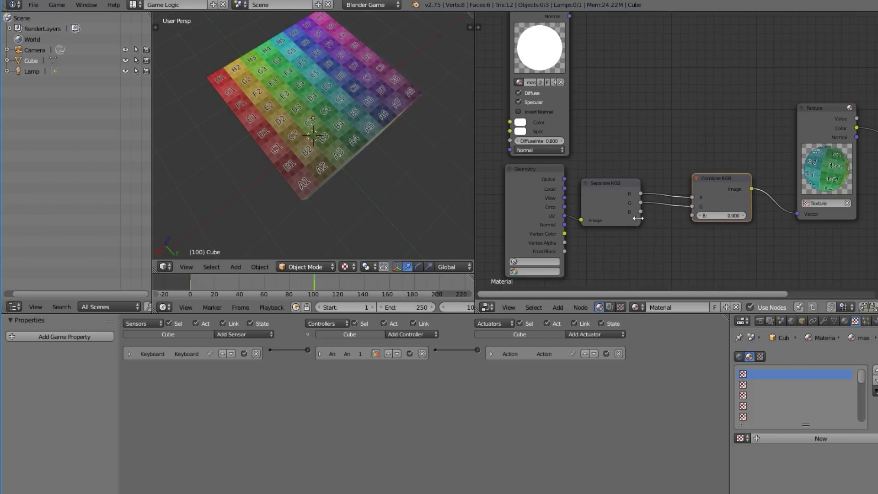
pyautogui.moveTo(641, 212); pyautogui.dragTo(694, 213)
pyautogui.moveTo(357, 151); pyautogui.dragTo(256, 151, button='middle')
# Step: Move the Geometry, Separate RGB and Material nodes away from Combine RGB to open a wide gap along the channel links
pyautogui.moveTo(733, 209); pyautogui.dragTo(728, 215, button='middle')
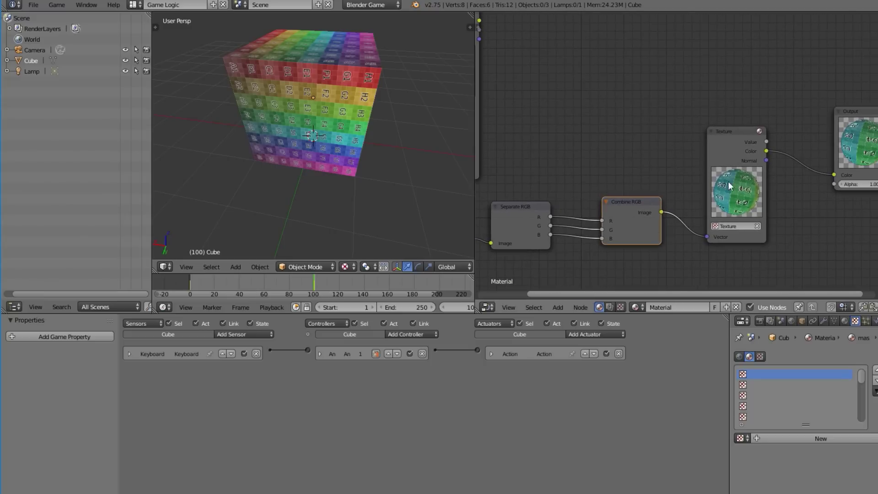
pyautogui.click(727, 181)
pyautogui.moveTo(632, 212); pyautogui.dragTo(721, 115, button='middle')
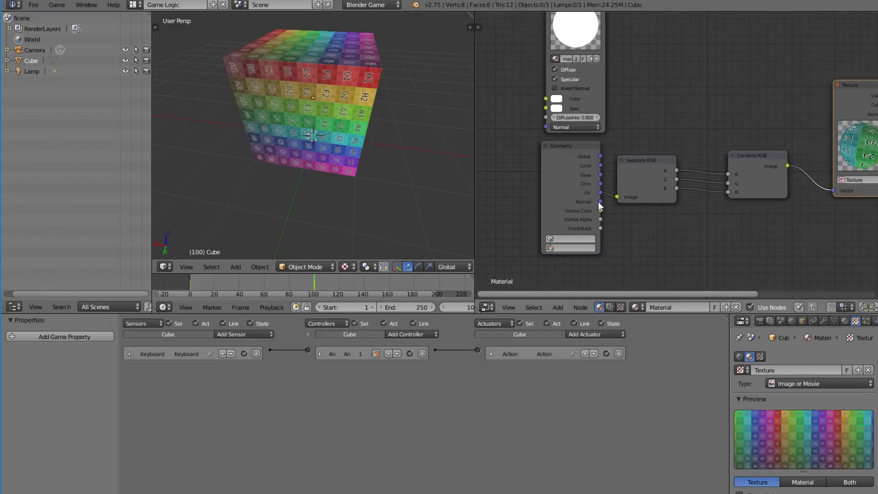
pyautogui.click(597, 202)
pyautogui.keyDown('shift'); pyautogui.click(639, 167); pyautogui.keyUp('shift')
pyautogui.moveTo(649, 177); pyautogui.dragTo(556, 194)
pyautogui.moveTo(578, 36); pyautogui.dragTo(555, 43)
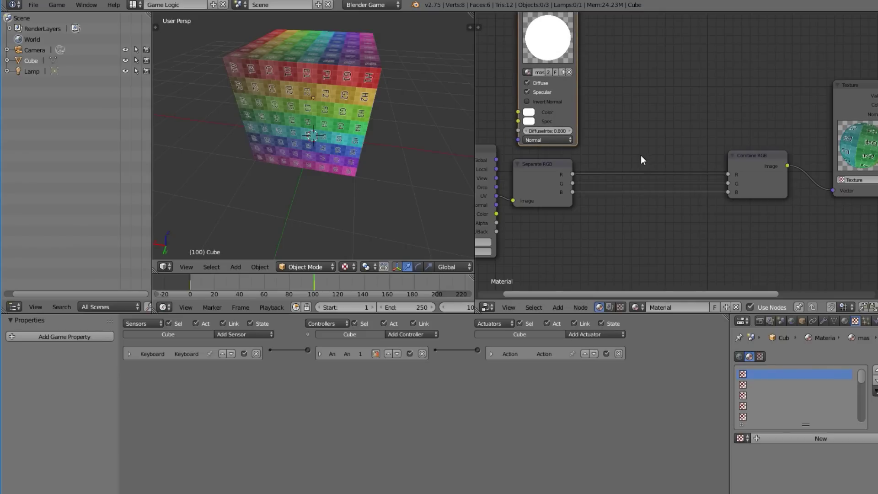
# Step: Insert a MixRGB node into the R link between Separate RGB and Combine RGB, and feed the mask Material's Color into its Color1 input
pyautogui.hotkey('shift', 'a')
pyautogui.moveTo(621, 134)
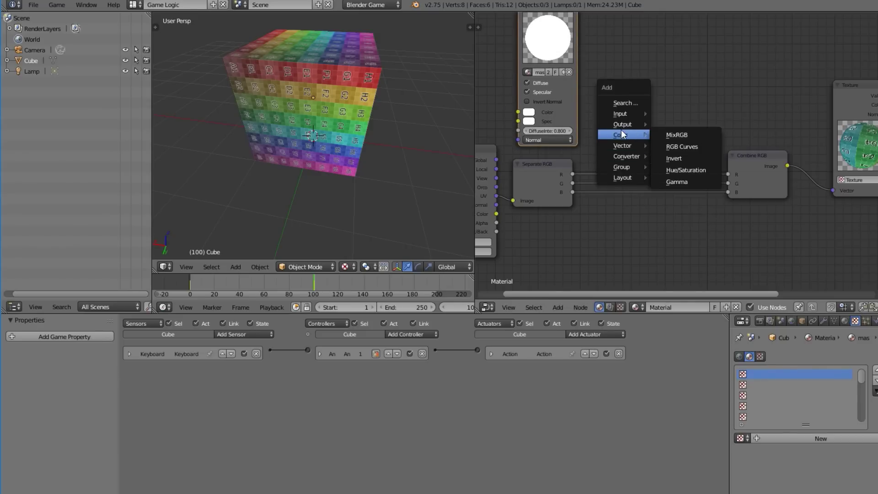
pyautogui.click(679, 134)
pyautogui.click(642, 105)
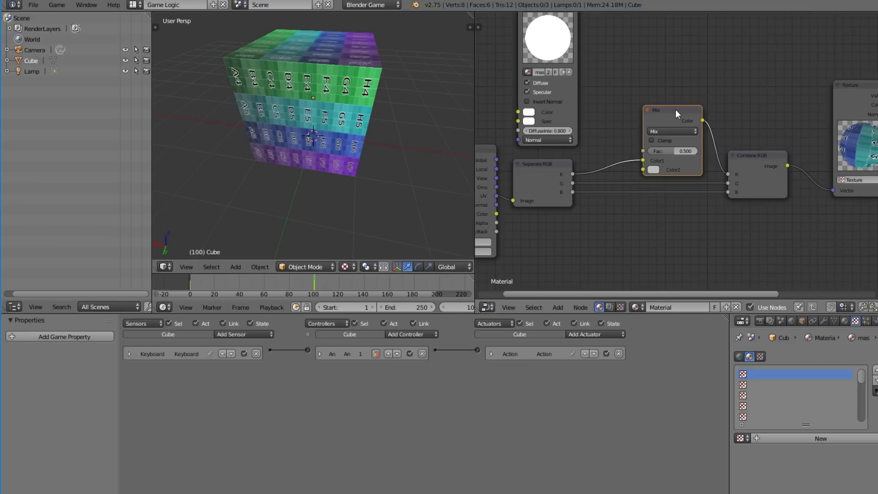
pyautogui.moveTo(657, 112); pyautogui.dragTo(652, 102)
pyautogui.moveTo(551, 120); pyautogui.dragTo(595, 40, button='middle')
pyautogui.moveTo(584, 45); pyautogui.dragTo(644, 208)
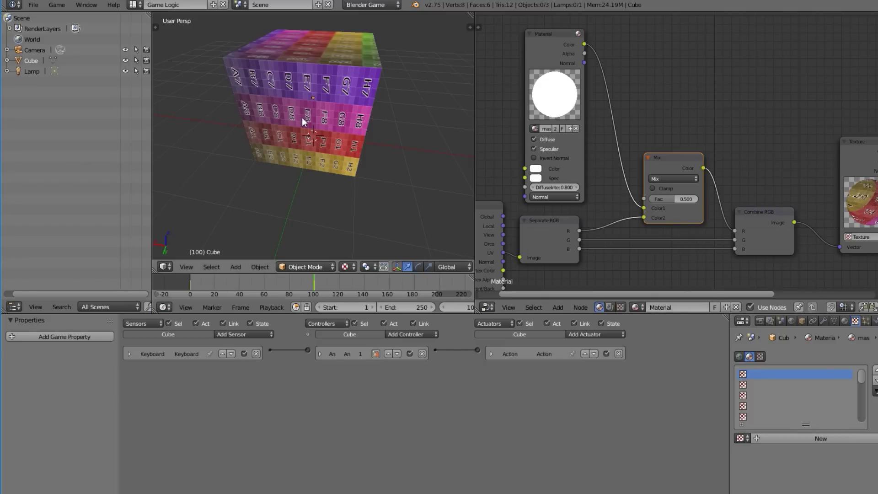
# Step: Set the Mix node's factor to 1.000, running the game in the viewport before and after the change
pyautogui.press('p')
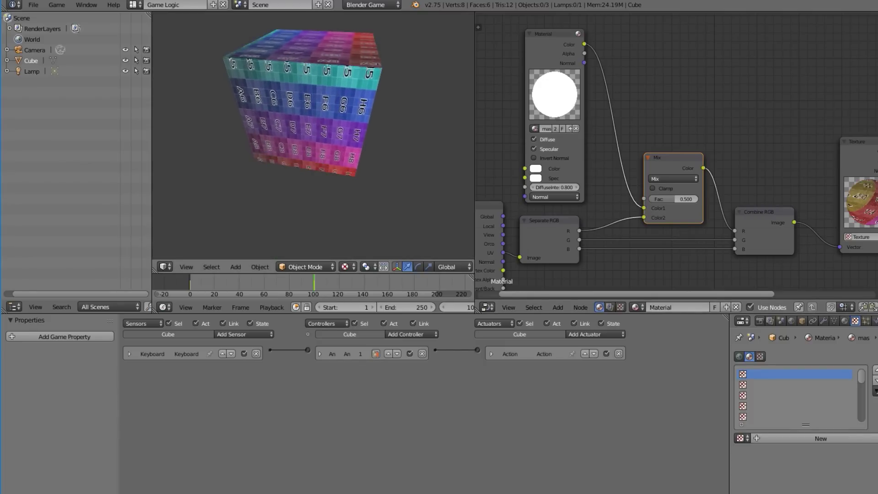
pyautogui.press('Escape')
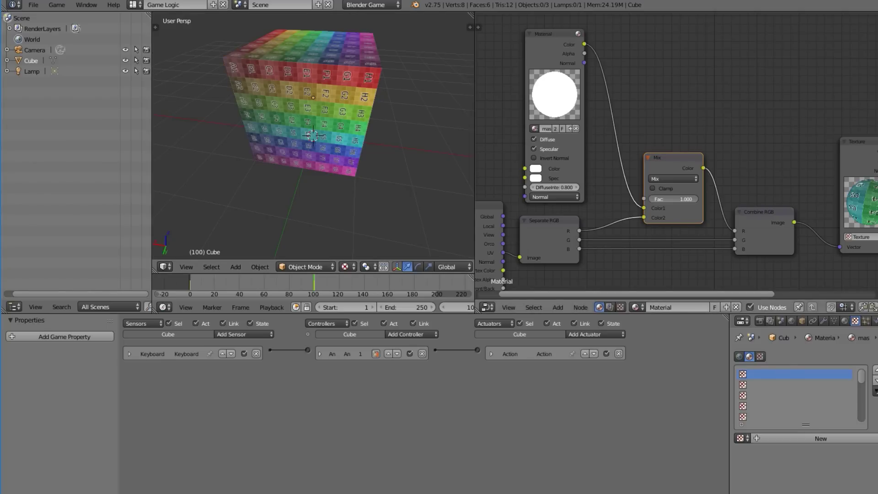
pyautogui.moveTo(672, 199); pyautogui.dragTo(691, 201)
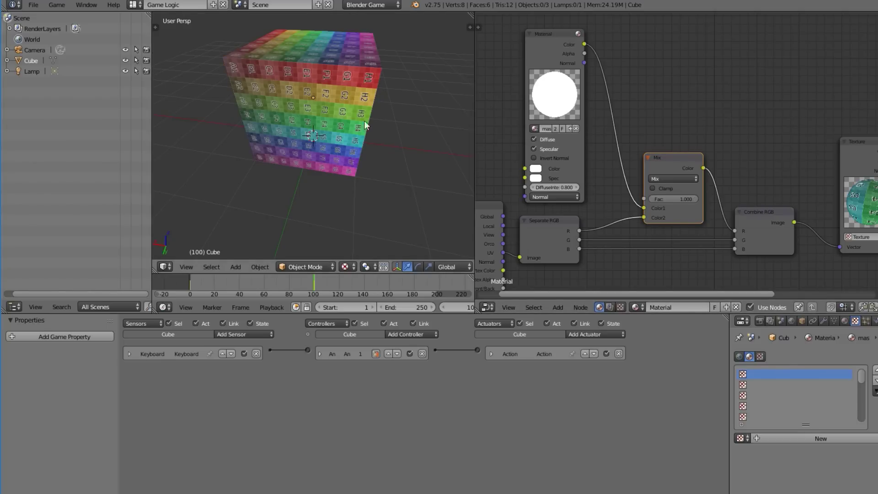
pyautogui.press('p')
pyautogui.press('Escape')
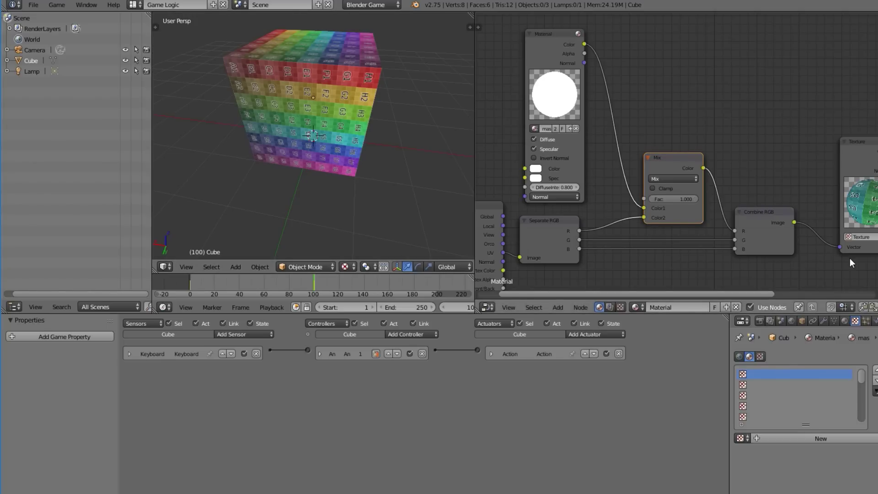
# Step: Change the Mix node's blend type to Add and test-run the game
pyautogui.click(696, 178)
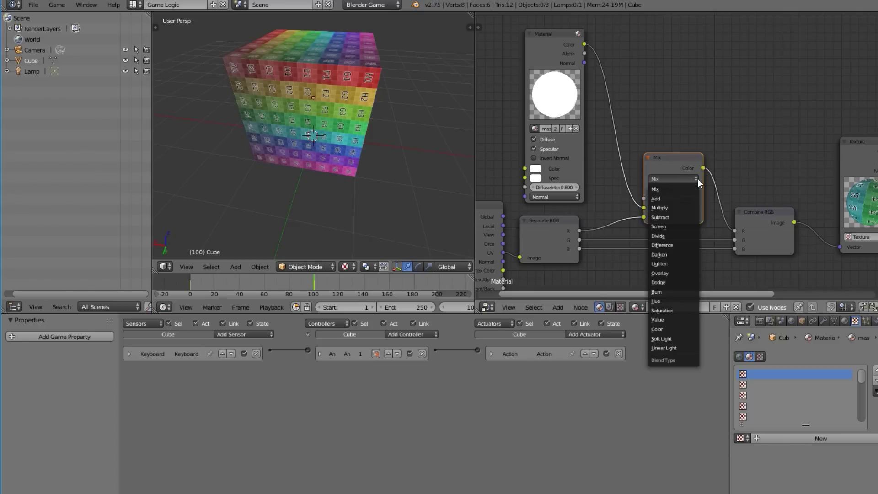
pyautogui.click(686, 200)
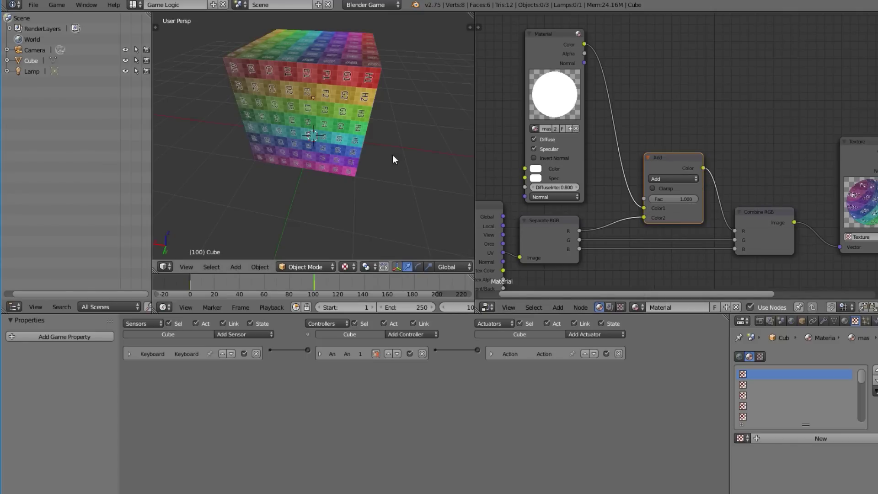
pyautogui.press('p')
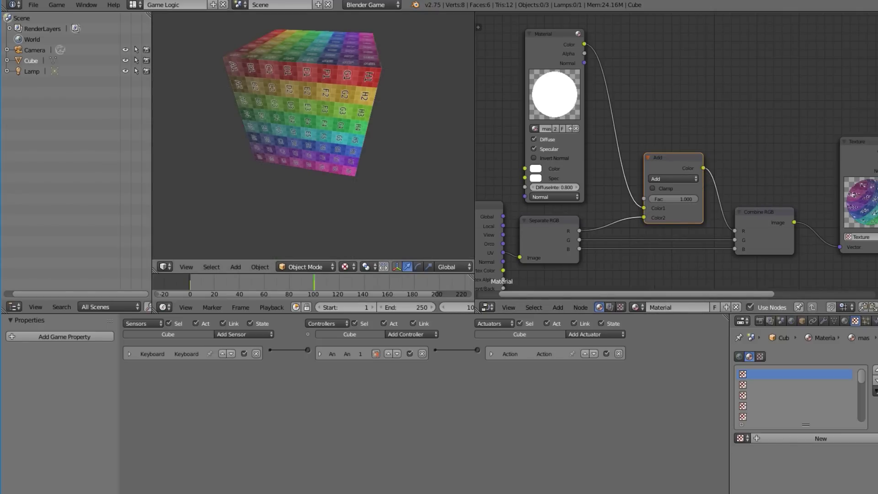
pyautogui.press('Escape')
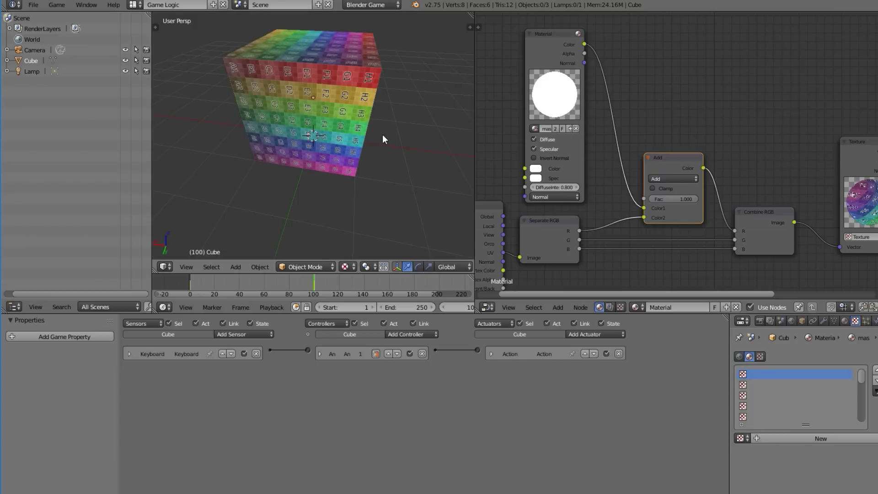
# Step: Return the timeline to frame 1 and run the game again from there
pyautogui.hotkey('shift', 'Left')
pyautogui.press('p')
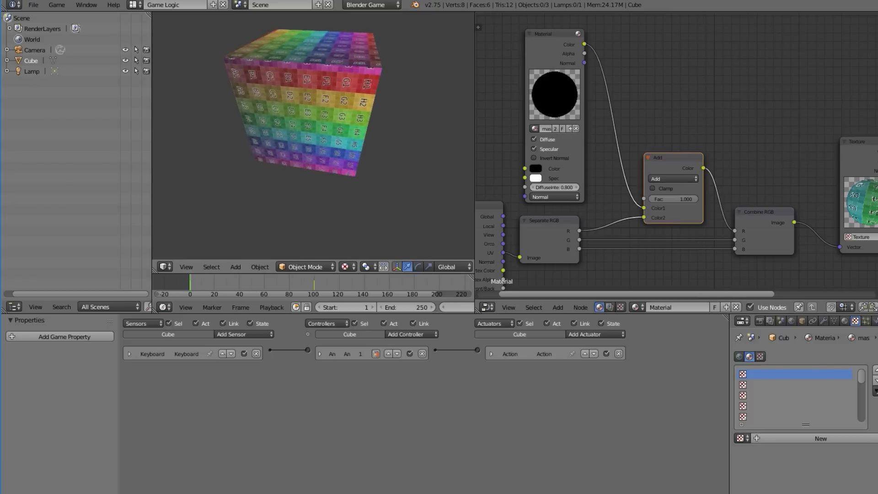
pyautogui.press('Escape')
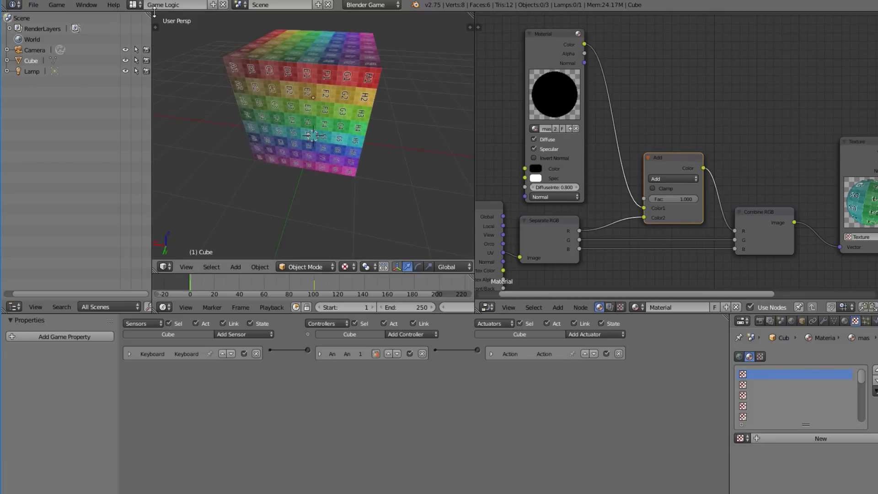
# Step: In the Animation layout, select the cube and set the handle type of its mask keyframes to Vector
pyautogui.click(133, 4)
pyautogui.click(147, 30)
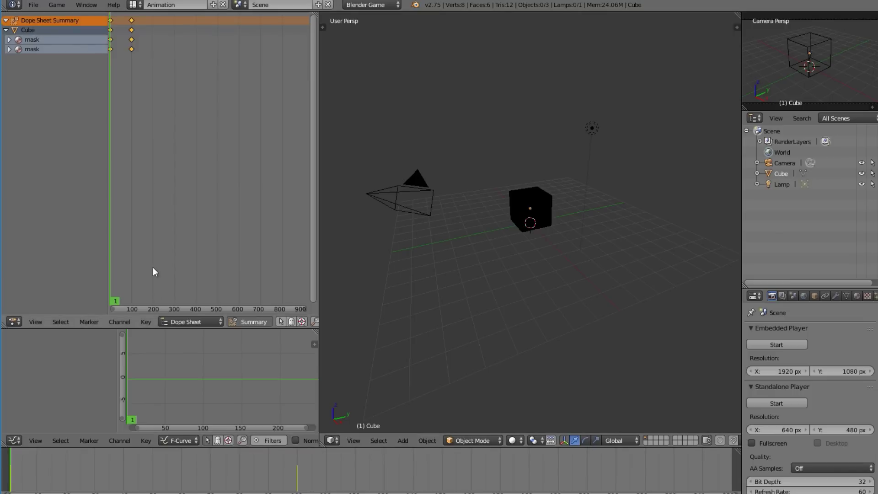
pyautogui.moveTo(193, 415); pyautogui.dragTo(196, 415, button='middle')
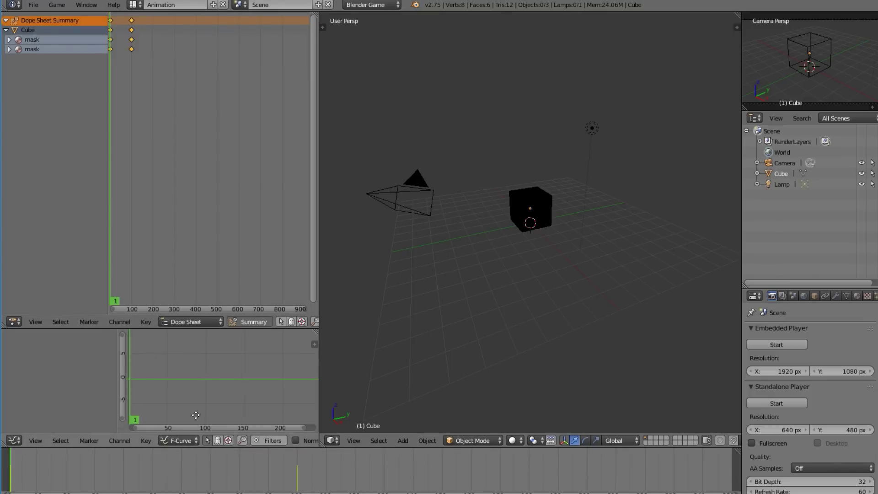
pyautogui.scroll(-3, 215, 411)
pyautogui.rightClick(531, 221)
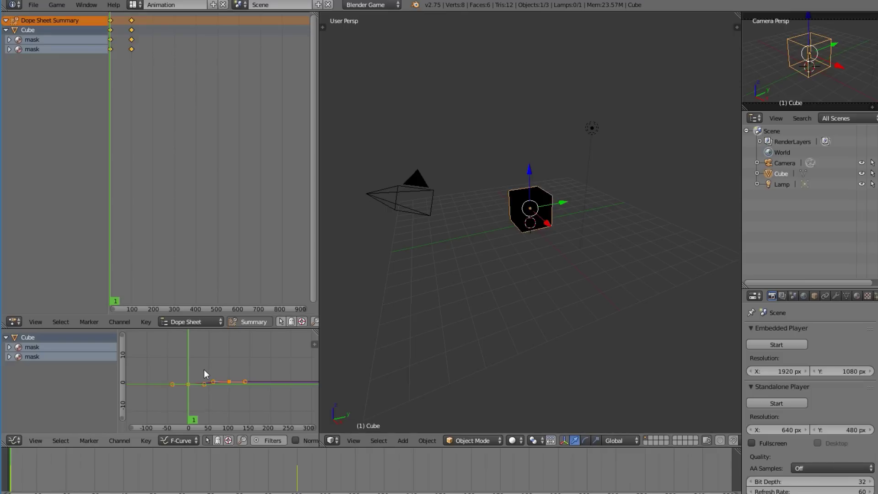
pyautogui.press('v')
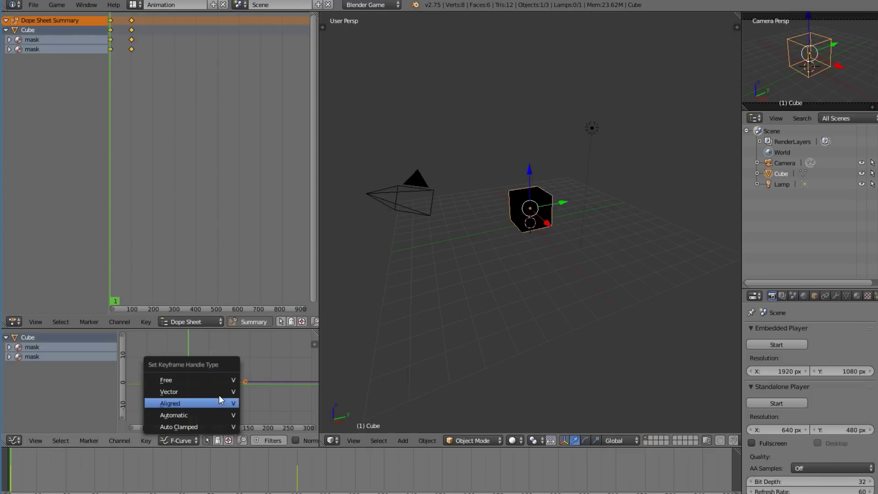
pyautogui.click(219, 394)
# Step: Switch back to the Game Logic layout and play the animation in the 3D view
pyautogui.click(132, 5)
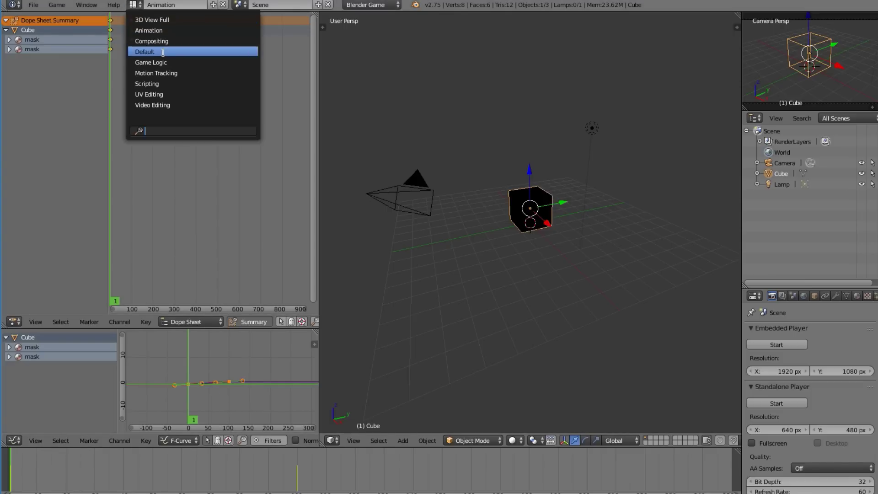
pyautogui.click(150, 62)
pyautogui.hotkey('alt', 'a')
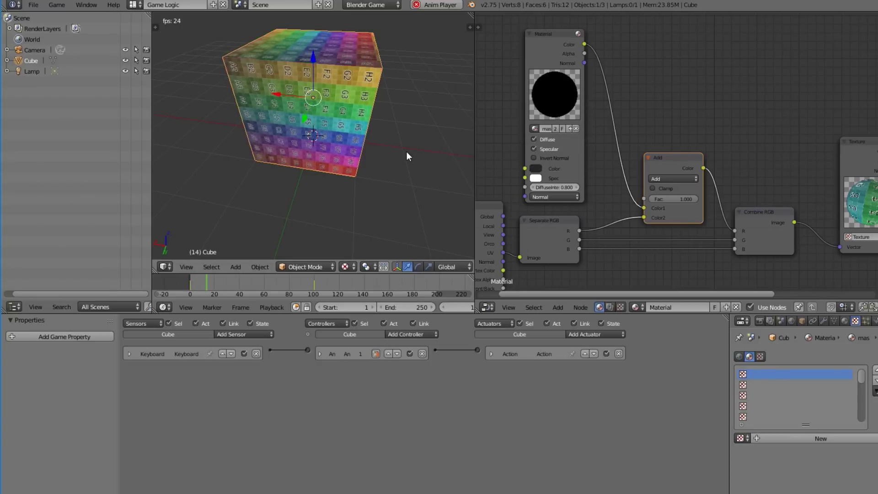
pyautogui.press('Escape')
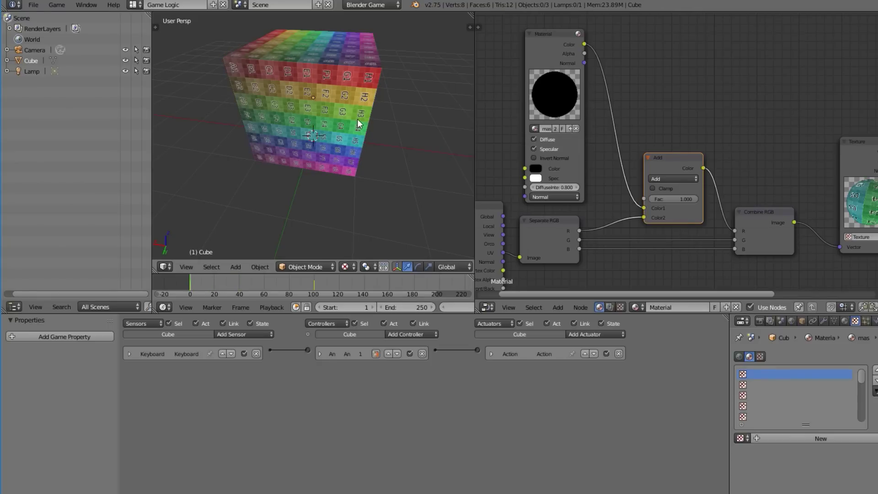
# Step: Set the cube's Action actuator for maskAction to the Loop End play type
pyautogui.rightClick(346, 126)
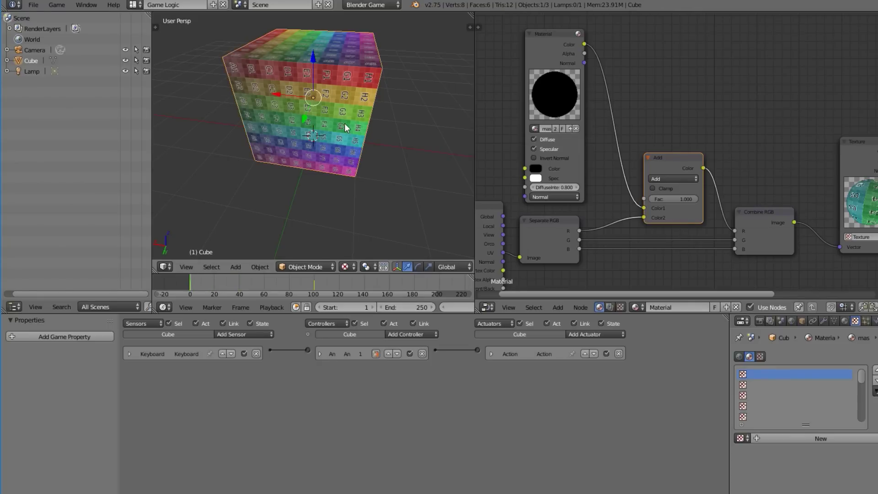
pyautogui.click(492, 354)
pyautogui.click(507, 369)
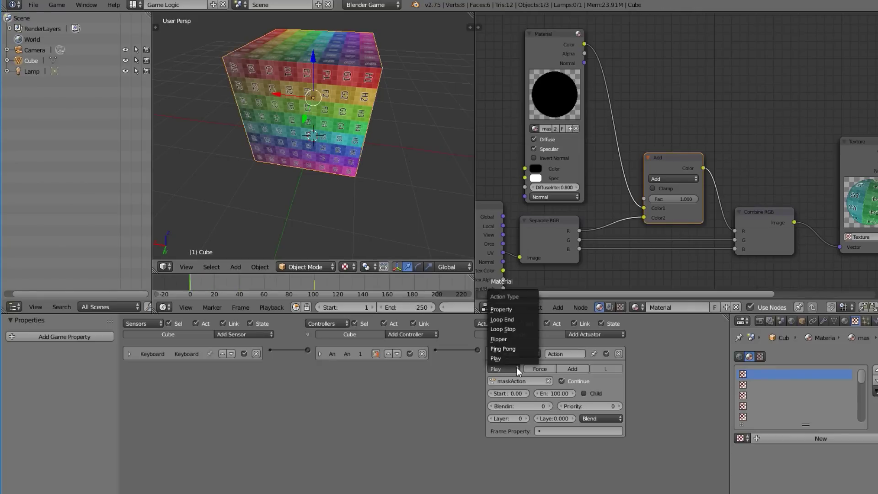
pyautogui.click(517, 319)
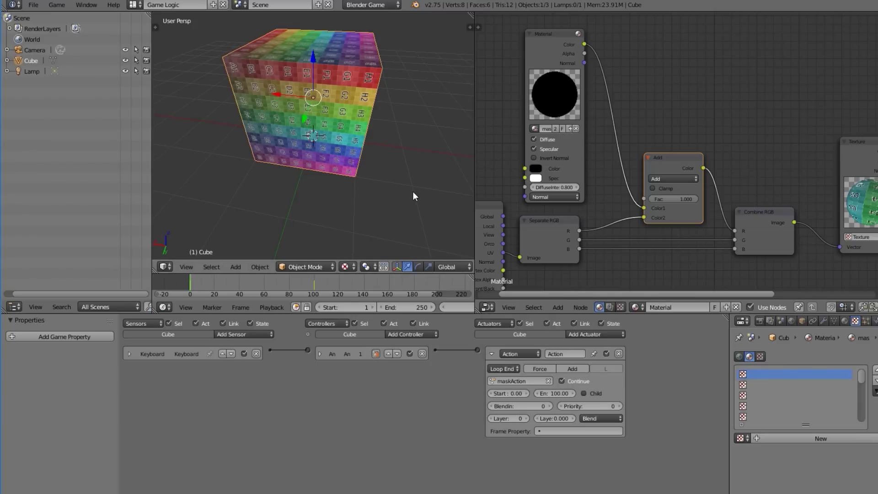
# Step: Change the cube's Keyboard sensor to an Always sensor and run the game to test the looping texture
pyautogui.click(130, 354)
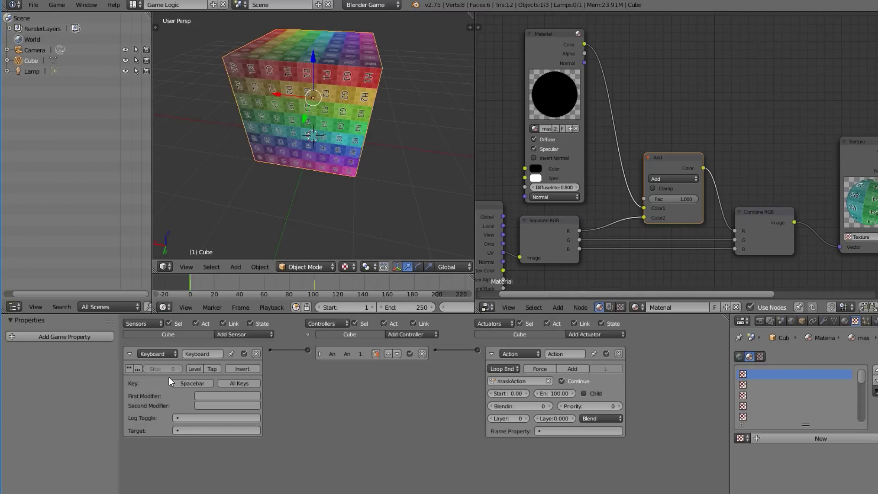
pyautogui.click(157, 354)
pyautogui.click(158, 337)
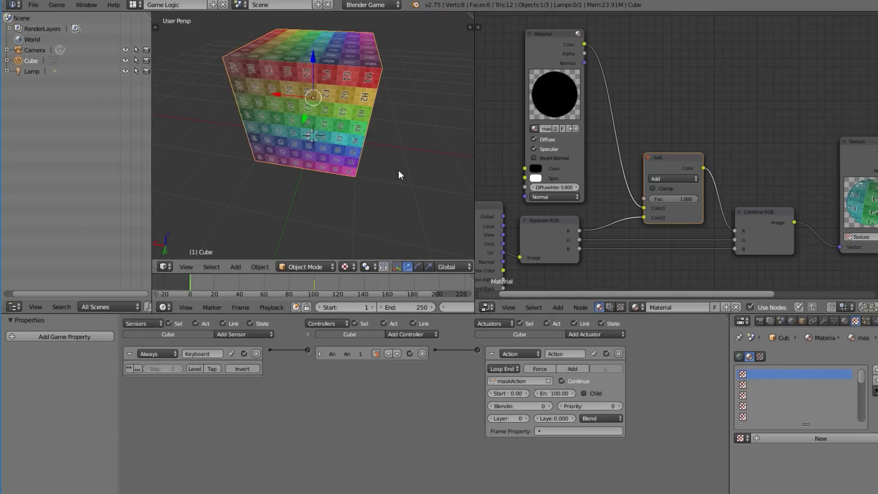
pyautogui.press('p')
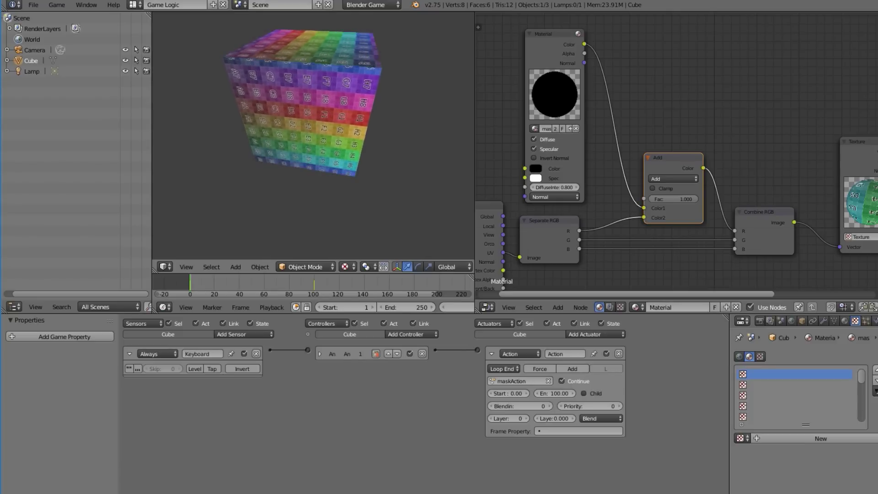
pyautogui.press('Escape')
# Step: Examine the grid texture's direction on the cube's sides, top and underside, along with the complete node layout
pyautogui.moveTo(369, 100); pyautogui.dragTo(303, 108, button='middle')
pyautogui.press('a')
pyautogui.scroll(-2, 627, 178)
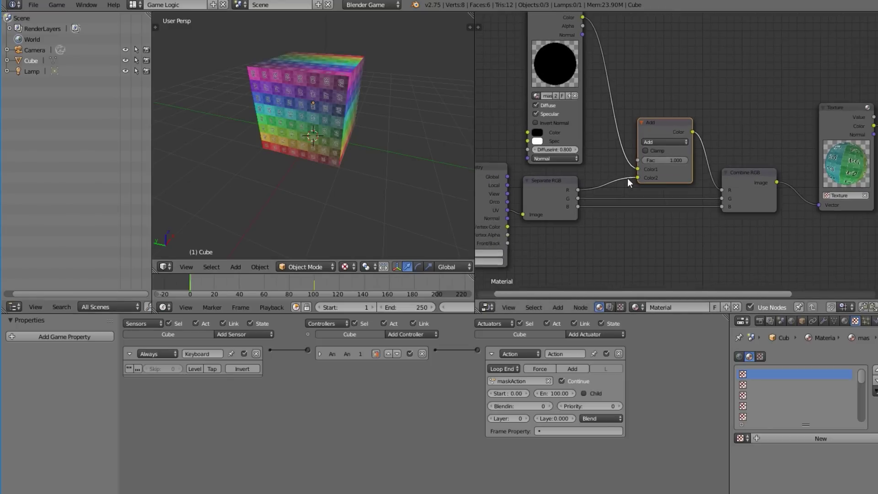
pyautogui.moveTo(319, 138); pyautogui.dragTo(343, 126, button='middle')
pyautogui.rightClick(341, 127)
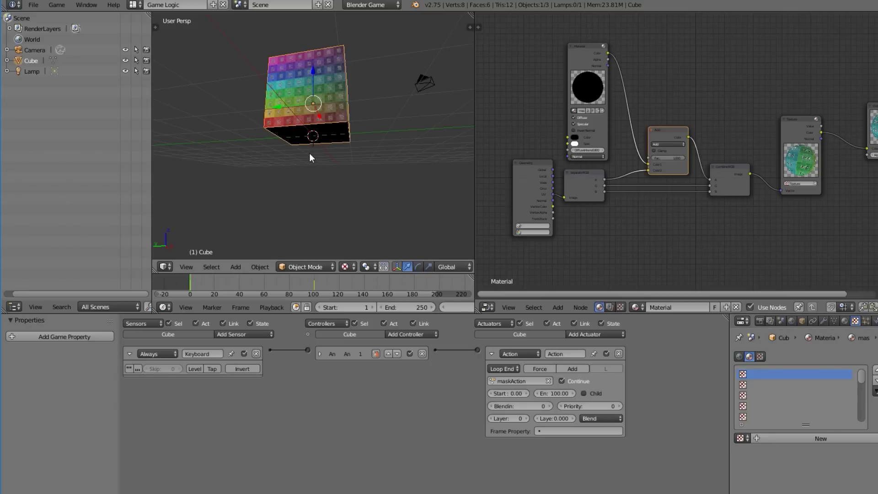
pyautogui.scroll(5, 310, 158)
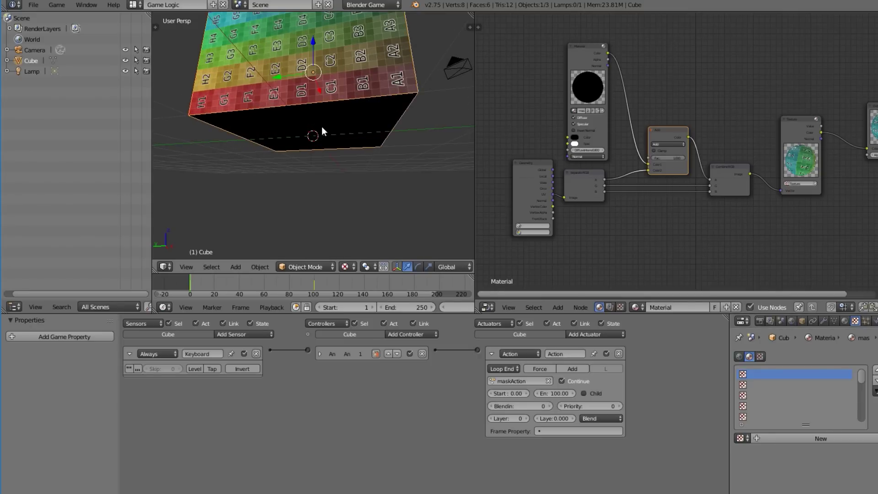
pyautogui.press('a')
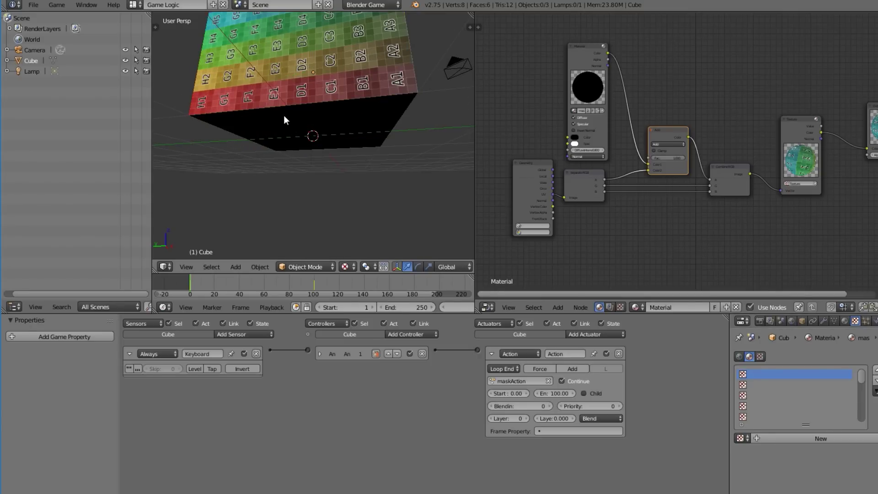
pyautogui.rightClick(343, 123)
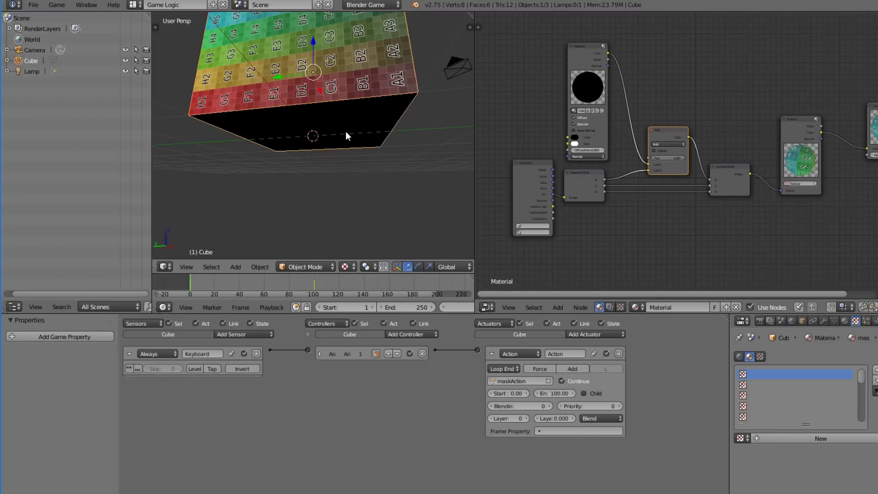
pyautogui.moveTo(346, 131); pyautogui.dragTo(372, 187, button='middle')
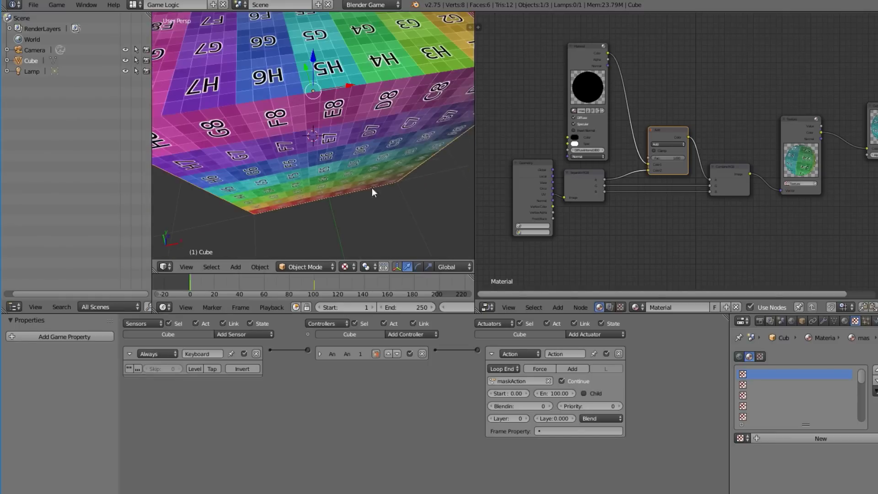
pyautogui.scroll(-6, 371, 192)
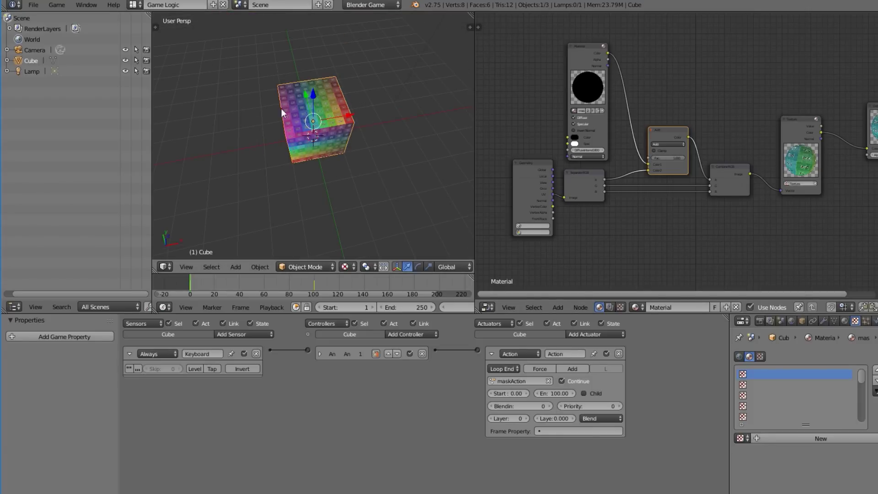
pyautogui.press('a')
pyautogui.moveTo(272, 119)
pyautogui.mouseDown(button='middle')
pyautogui.moveTo(355, 93)
pyautogui.moveTo(476, 79)
pyautogui.moveTo(313, 71)
pyautogui.moveTo(380, 72)
pyautogui.moveTo(393, 109)
pyautogui.moveTo(385, 120)
pyautogui.moveTo(311, 139)
pyautogui.moveTo(269, 128)
pyautogui.mouseUp(button='middle')
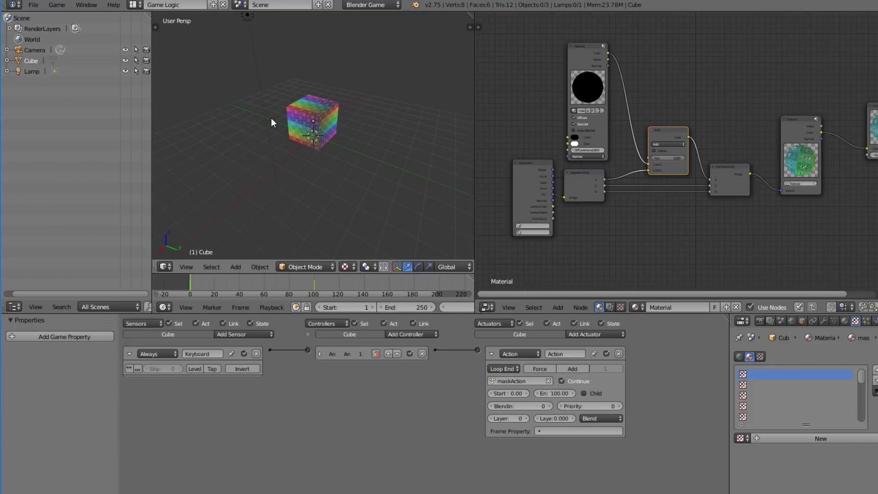
pyautogui.scroll(3, 350, 136)
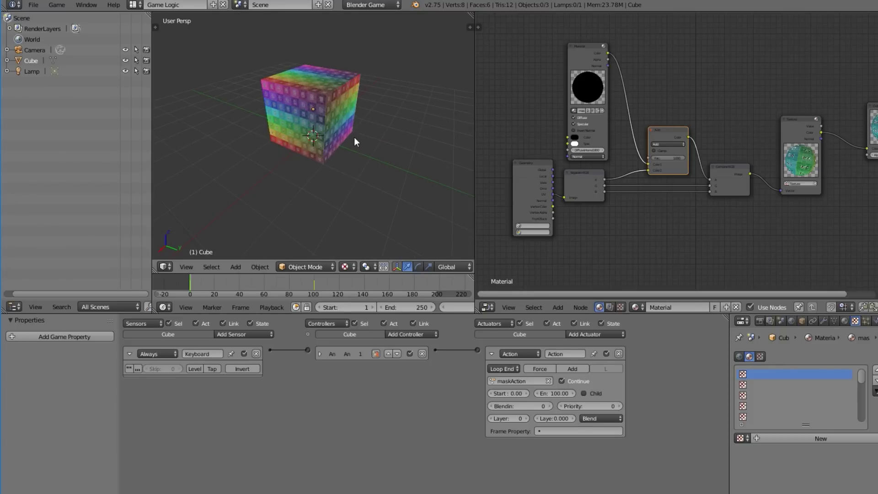
pyautogui.moveTo(354, 138); pyautogui.dragTo(259, 123, button='middle')
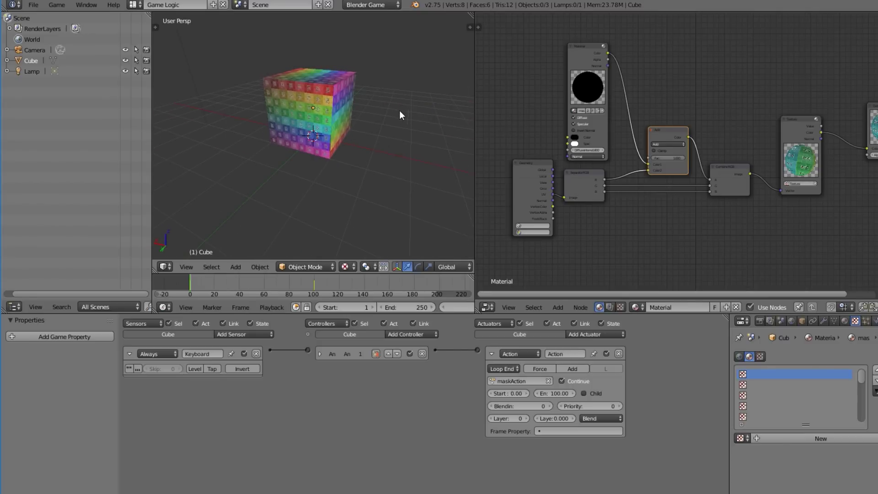
pyautogui.moveTo(314, 169); pyautogui.dragTo(249, 201, button='middle')
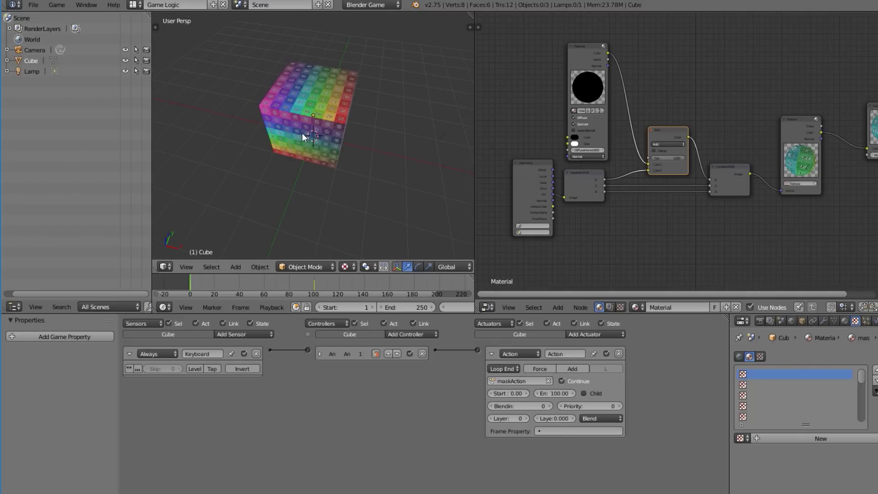
pyautogui.moveTo(308, 130); pyautogui.dragTo(382, 134, button='middle')
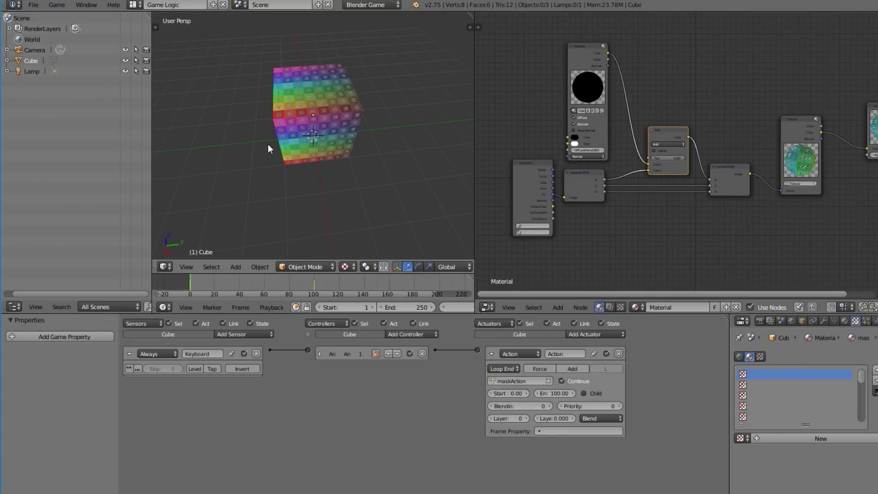
pyautogui.moveTo(268, 144); pyautogui.dragTo(420, 152, button='middle')
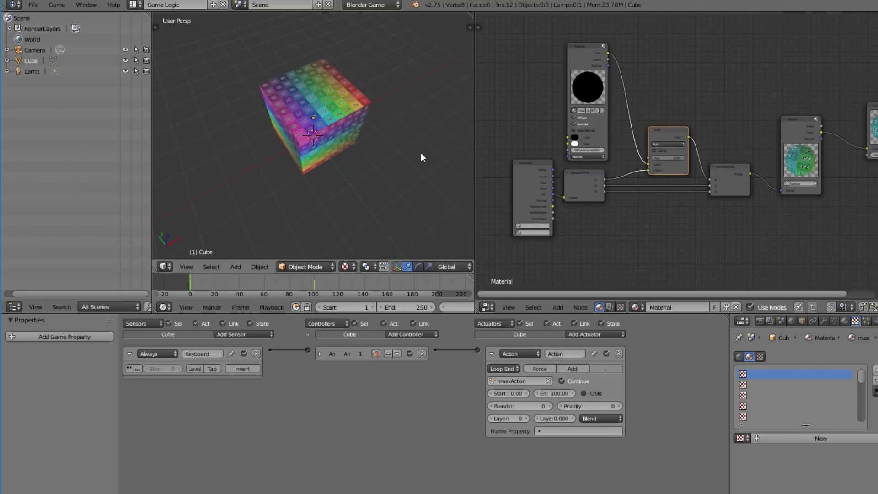